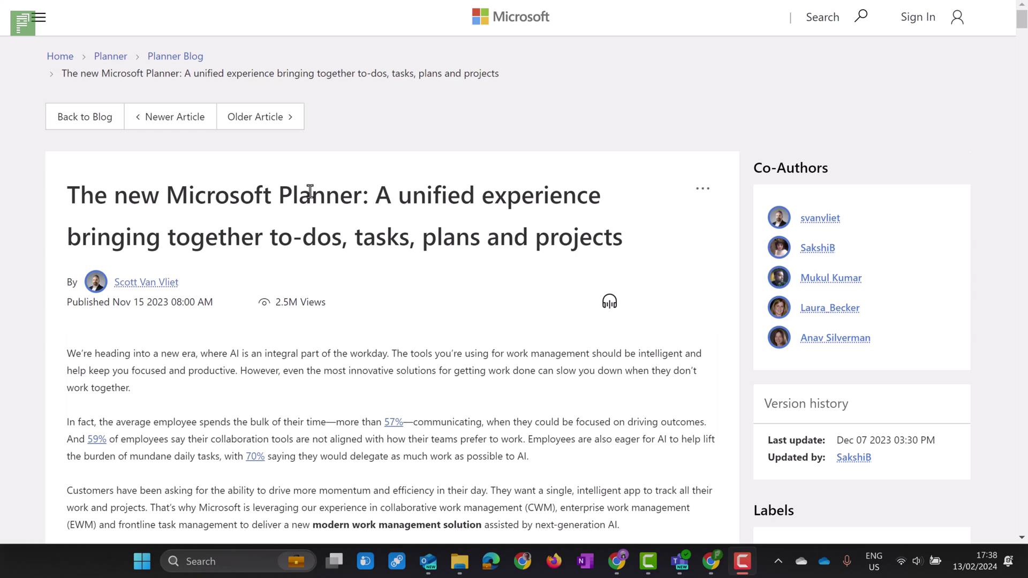
- Read the new Microsoft Planner announcement from its introduction through the simple, flexible and scalable feature sections
{"action": "scroll", "coordinate": [310, 191], "scroll_direction": "down", "scroll_amount": 3}
{"action": "scroll", "coordinate": [306, 193], "scroll_direction": "down", "scroll_amount": 1}
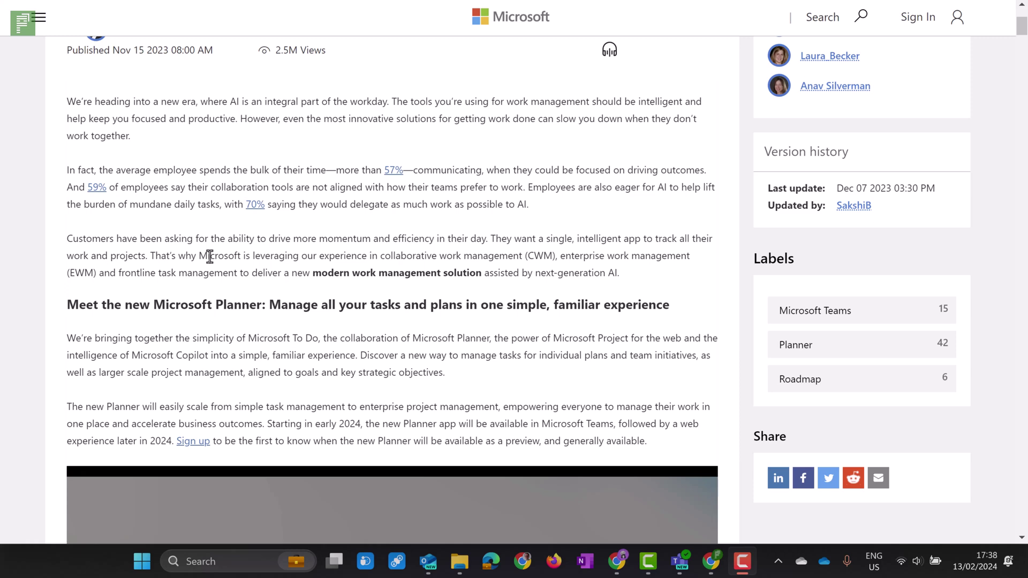
{"action": "scroll", "coordinate": [209, 257], "scroll_direction": "down", "scroll_amount": 1}
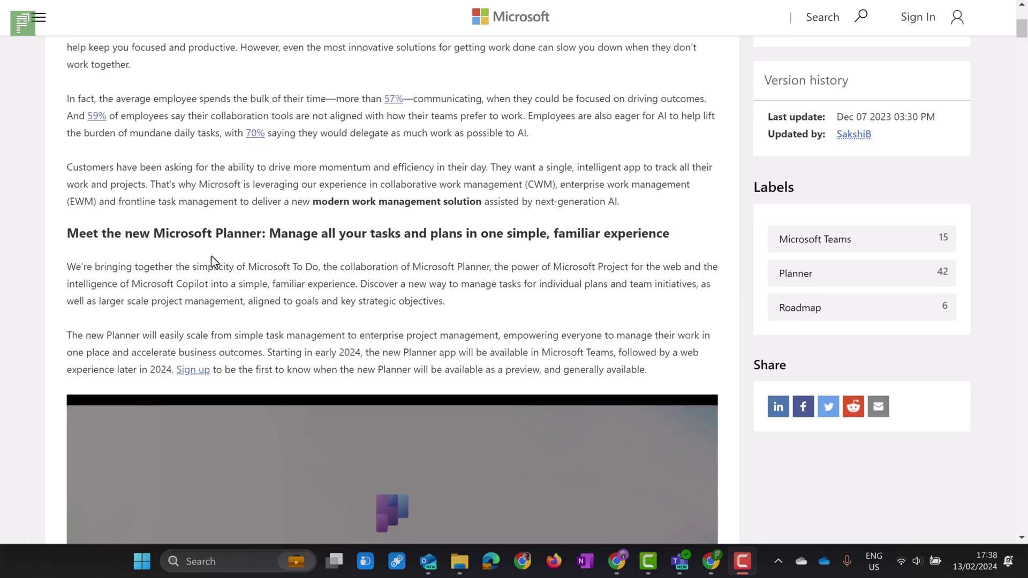
{"action": "scroll", "coordinate": [213, 262], "scroll_direction": "down", "scroll_amount": 1}
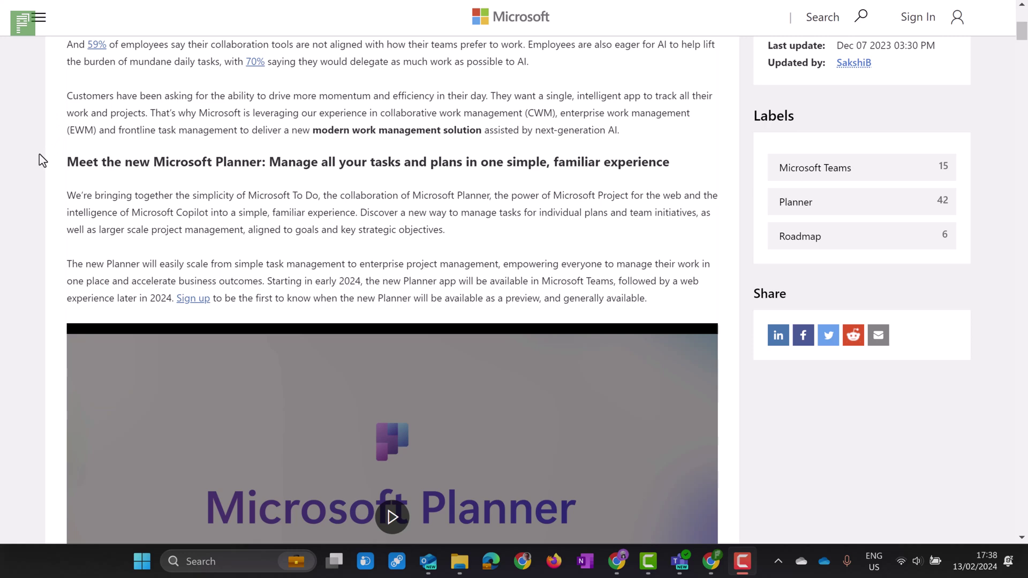
{"action": "scroll", "coordinate": [43, 155], "scroll_direction": "down", "scroll_amount": 3}
{"action": "scroll", "coordinate": [42, 154], "scroll_direction": "down", "scroll_amount": 5}
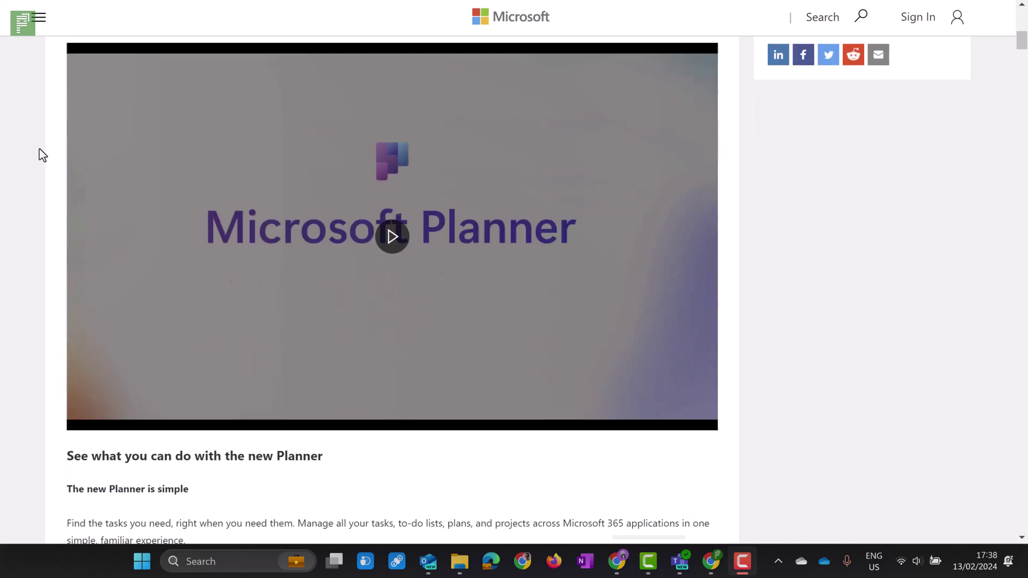
{"action": "scroll", "coordinate": [41, 153], "scroll_direction": "down", "scroll_amount": 7}
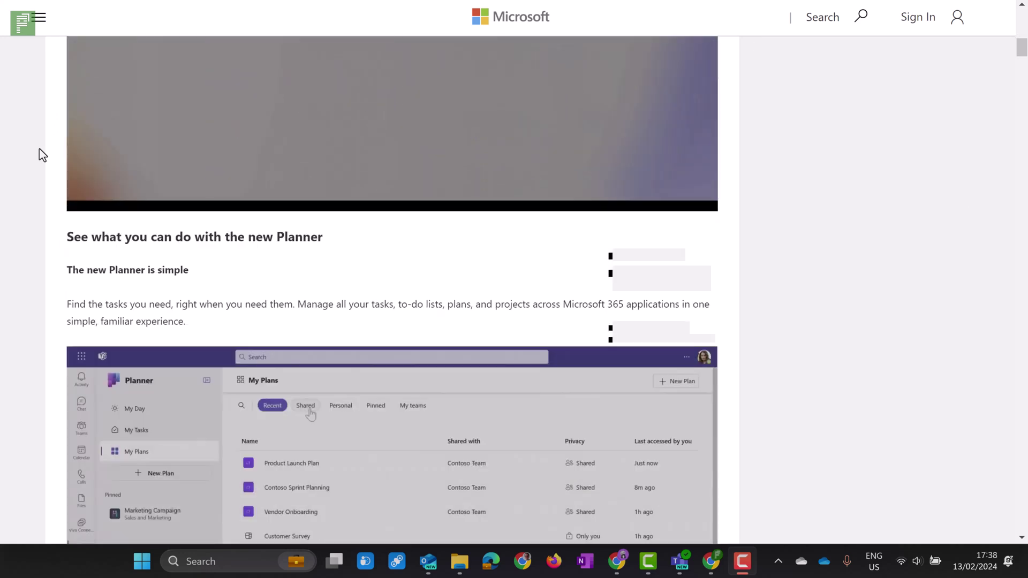
{"action": "scroll", "coordinate": [40, 150], "scroll_direction": "down", "scroll_amount": 7}
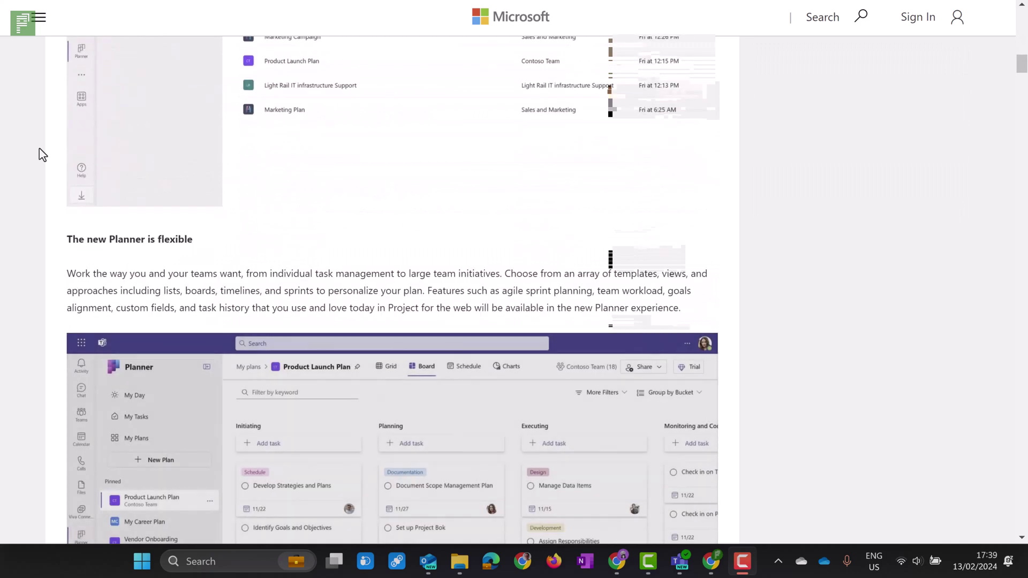
{"action": "scroll", "coordinate": [39, 152], "scroll_direction": "down", "scroll_amount": 9}
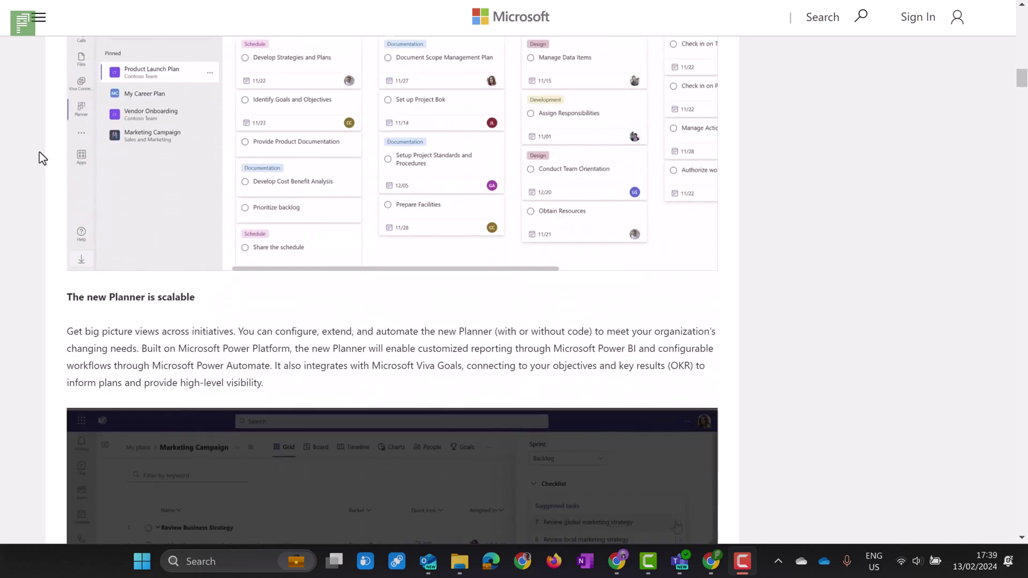
{"action": "scroll", "coordinate": [41, 160], "scroll_direction": "down", "scroll_amount": 8}
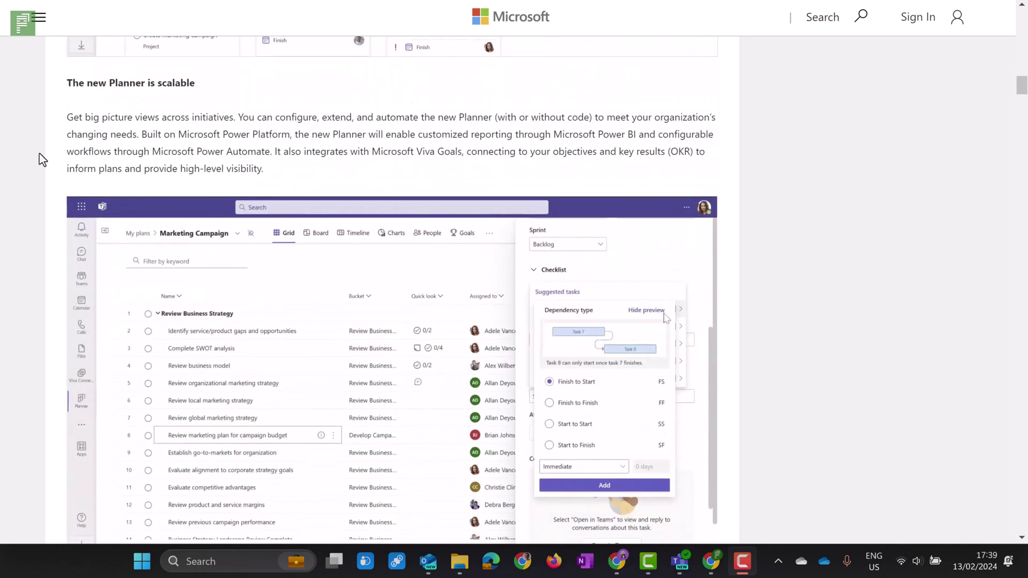
- Review the article's scalable, intelligent and Microsoft 365 integration sections, and highlight "Early 2024" in the rollout timeline
{"action": "scroll", "coordinate": [39, 166], "scroll_direction": "up", "scroll_amount": 1}
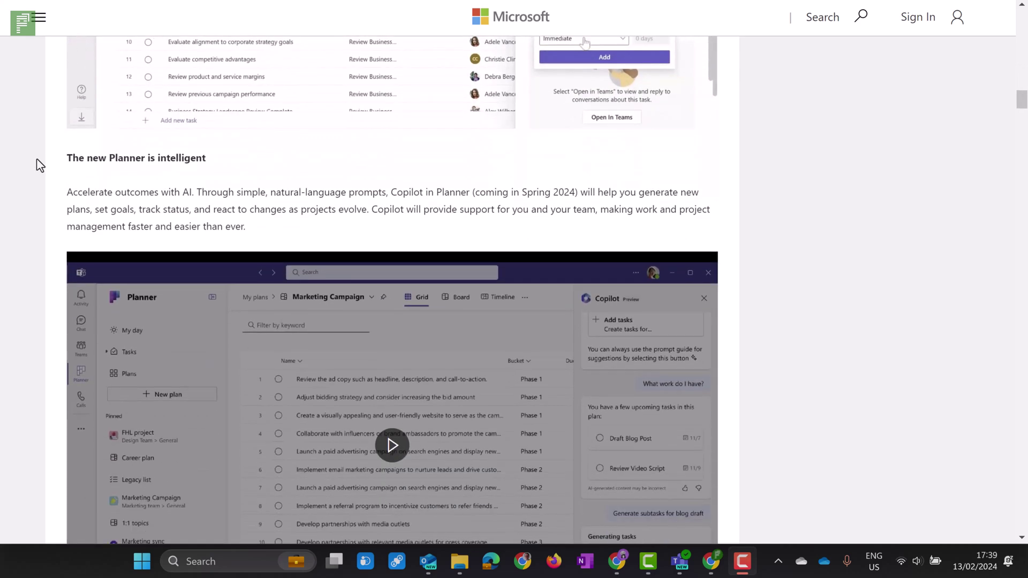
{"action": "scroll", "coordinate": [40, 166], "scroll_direction": "up", "scroll_amount": 2}
{"action": "scroll", "coordinate": [40, 165], "scroll_direction": "up", "scroll_amount": 3}
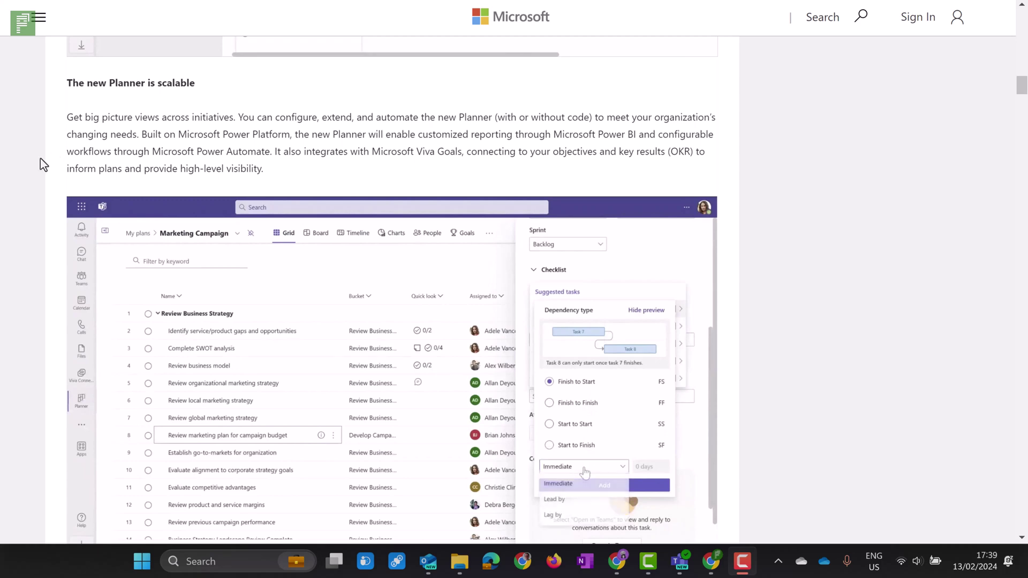
{"action": "scroll", "coordinate": [44, 197], "scroll_direction": "down", "scroll_amount": 6}
{"action": "scroll", "coordinate": [44, 203], "scroll_direction": "down", "scroll_amount": 1}
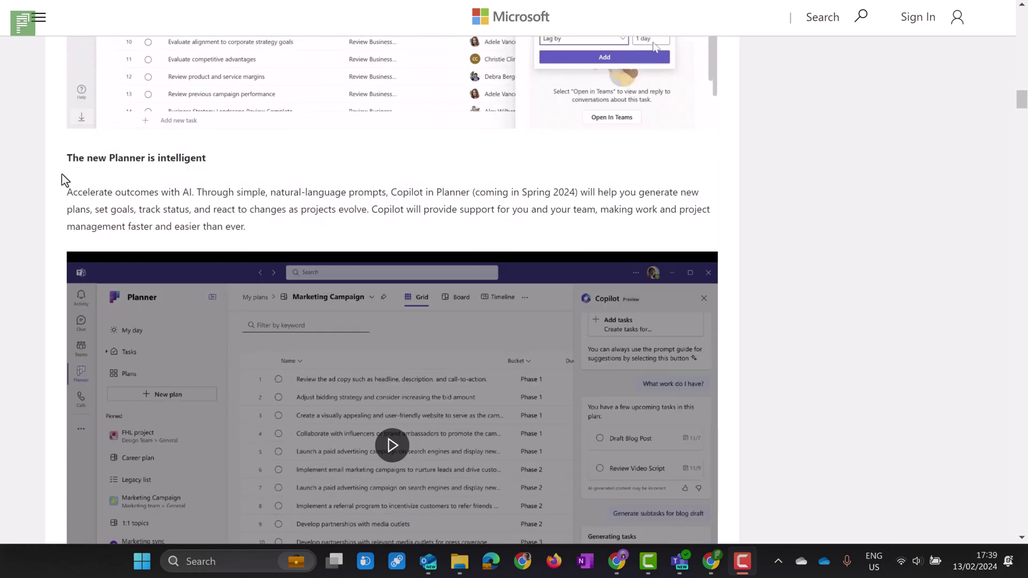
{"action": "scroll", "coordinate": [45, 191], "scroll_direction": "down", "scroll_amount": 5}
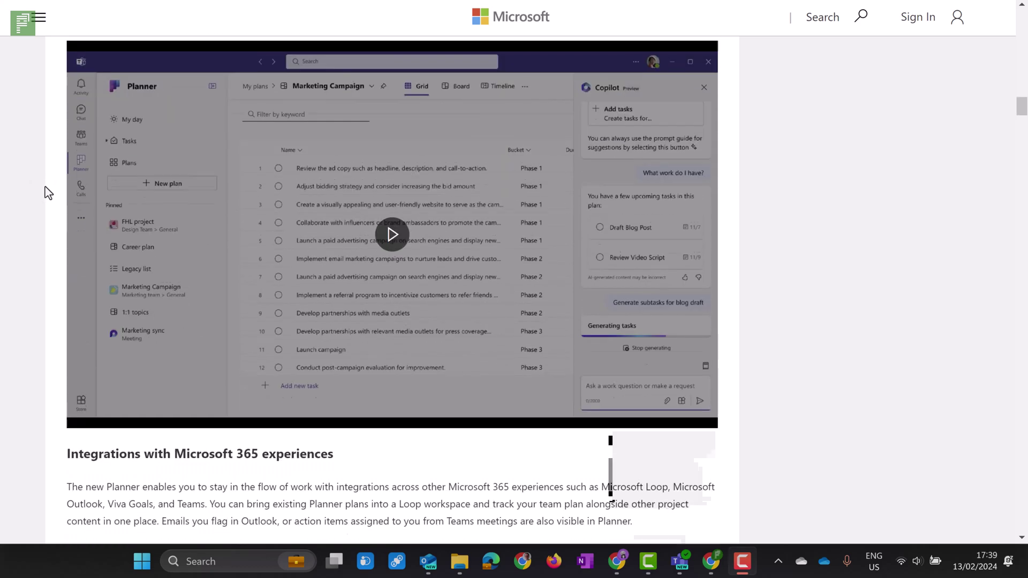
{"action": "scroll", "coordinate": [47, 191], "scroll_direction": "down", "scroll_amount": 10}
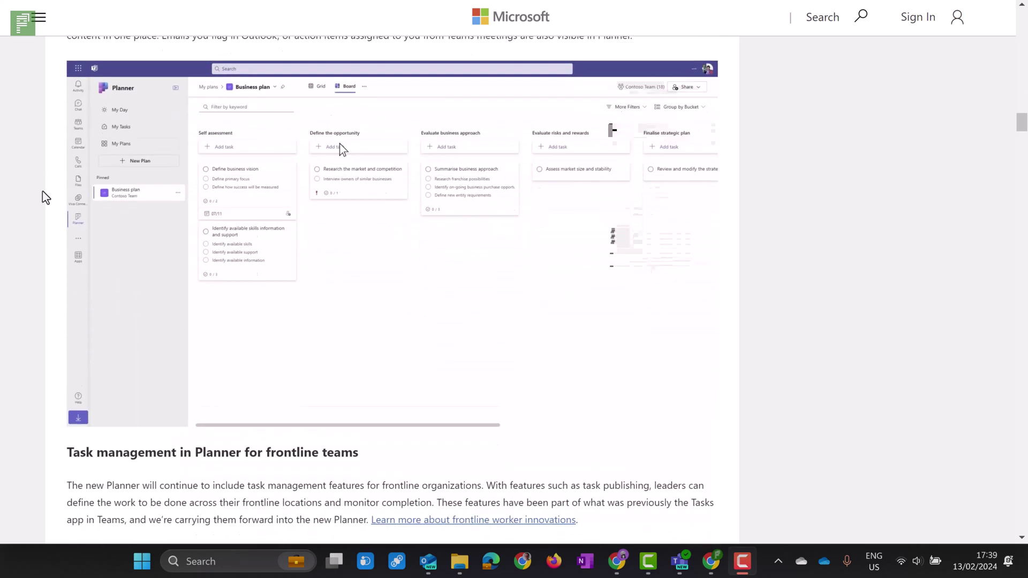
{"action": "scroll", "coordinate": [44, 198], "scroll_direction": "down", "scroll_amount": 4}
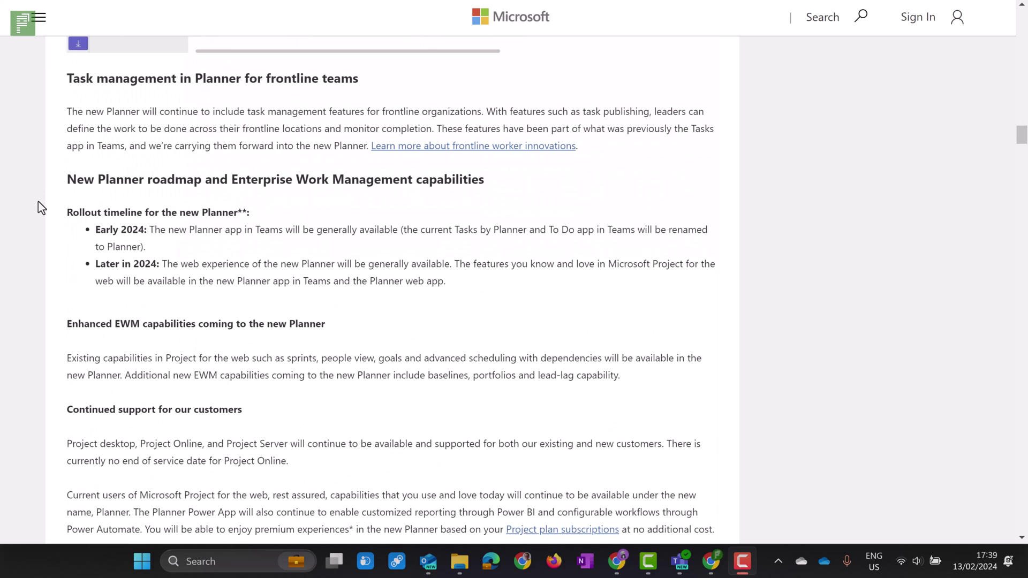
{"action": "scroll", "coordinate": [63, 178], "scroll_direction": "down", "scroll_amount": 1}
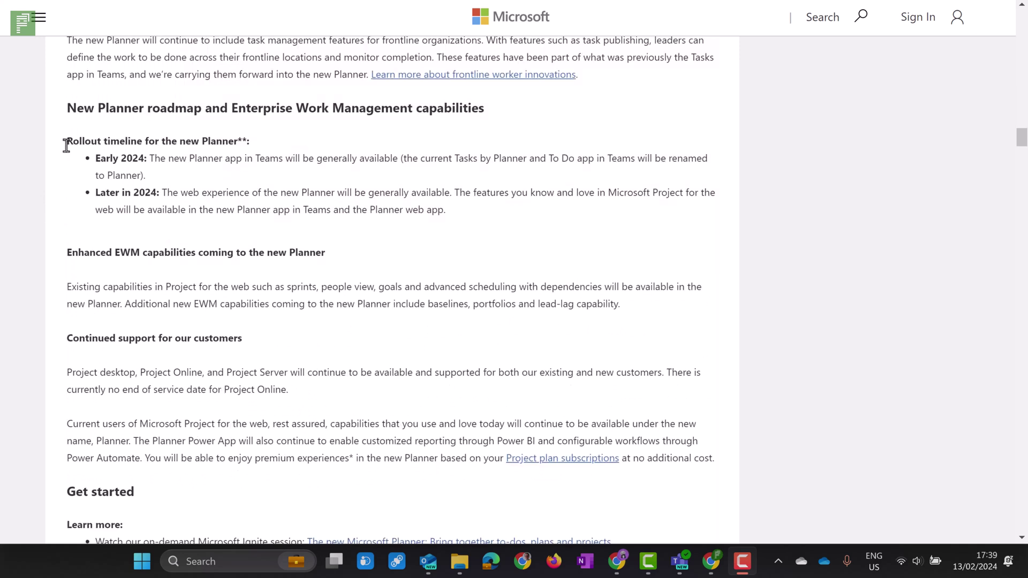
{"action": "left_click_drag", "start_coordinate": [95, 158], "coordinate": [142, 161]}
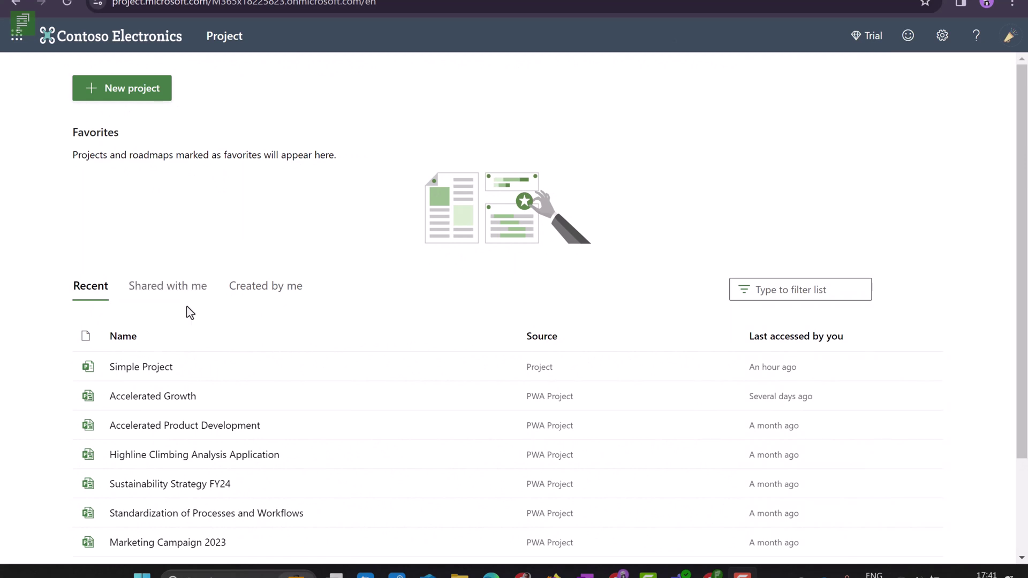
- Open Simple Project and add the Dependents (after) and Depends on columns to its task grid
{"action": "left_click", "coordinate": [146, 368]}
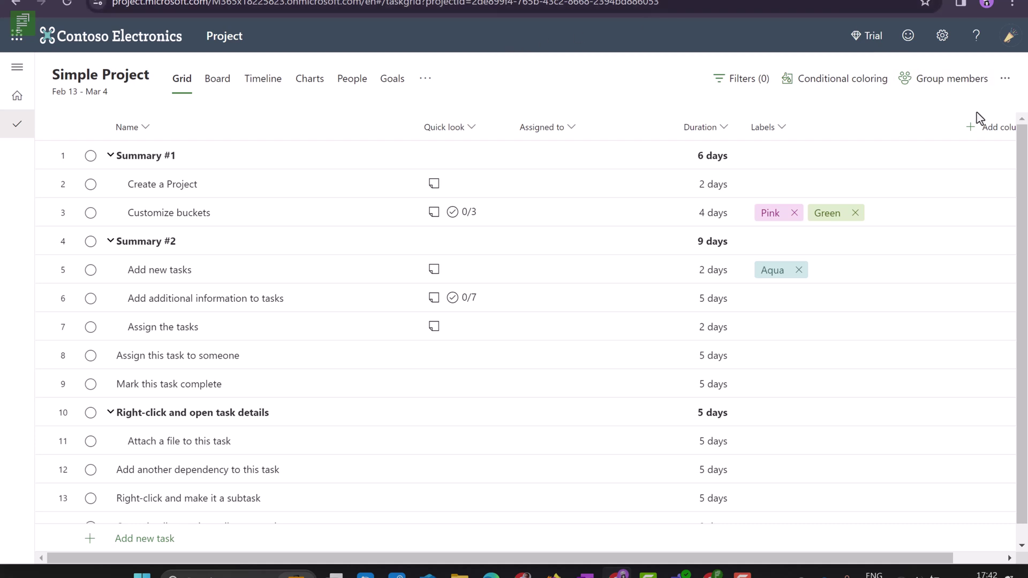
{"action": "left_click", "coordinate": [976, 127]}
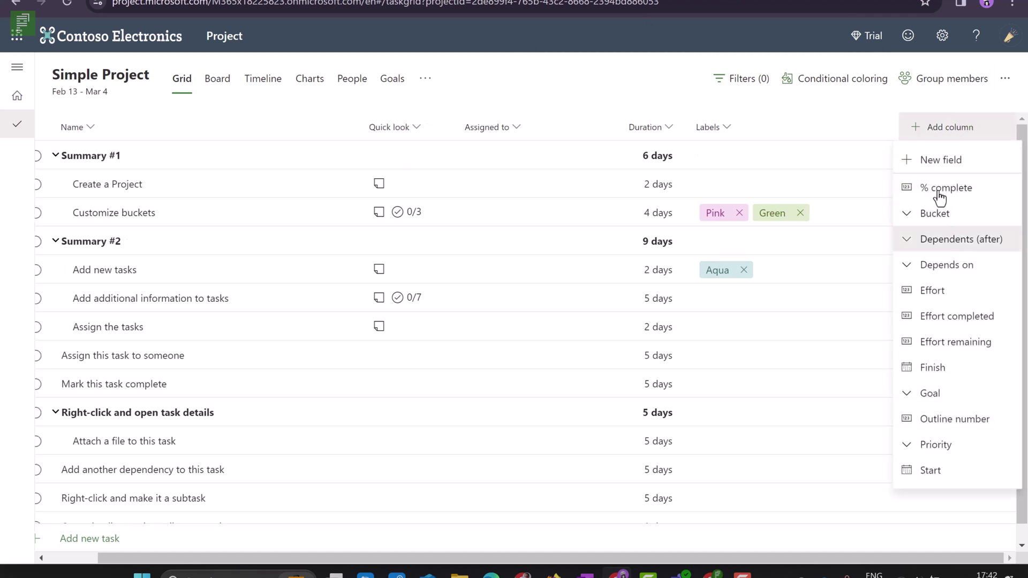
{"action": "left_click", "coordinate": [922, 133]}
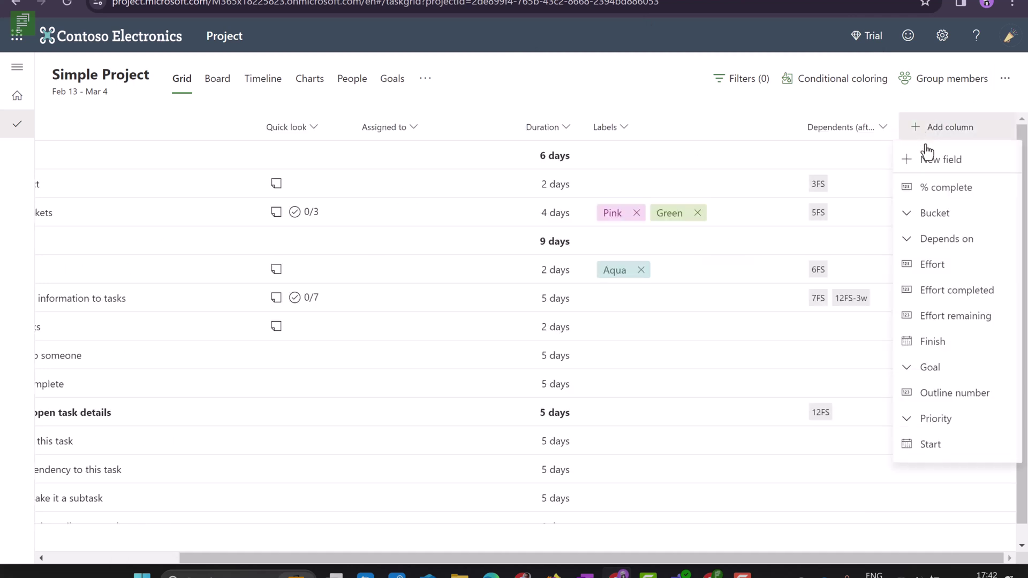
{"action": "left_click", "coordinate": [919, 241]}
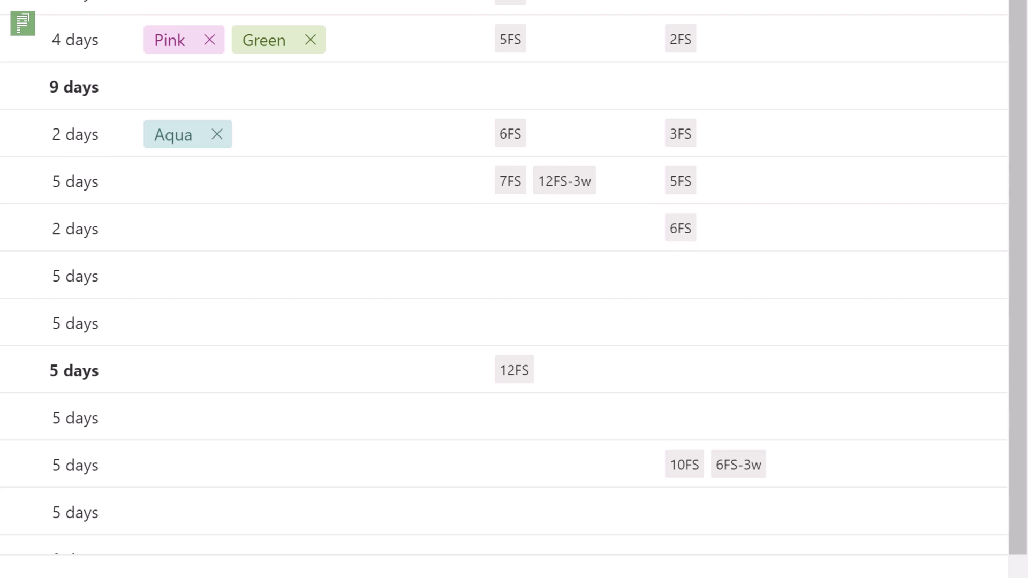
- On the project's timeline, inspect the dependency between tasks 6 and 12, and extend task 6 to 16 days, ending March 15
{"action": "left_click", "coordinate": [151, 45]}
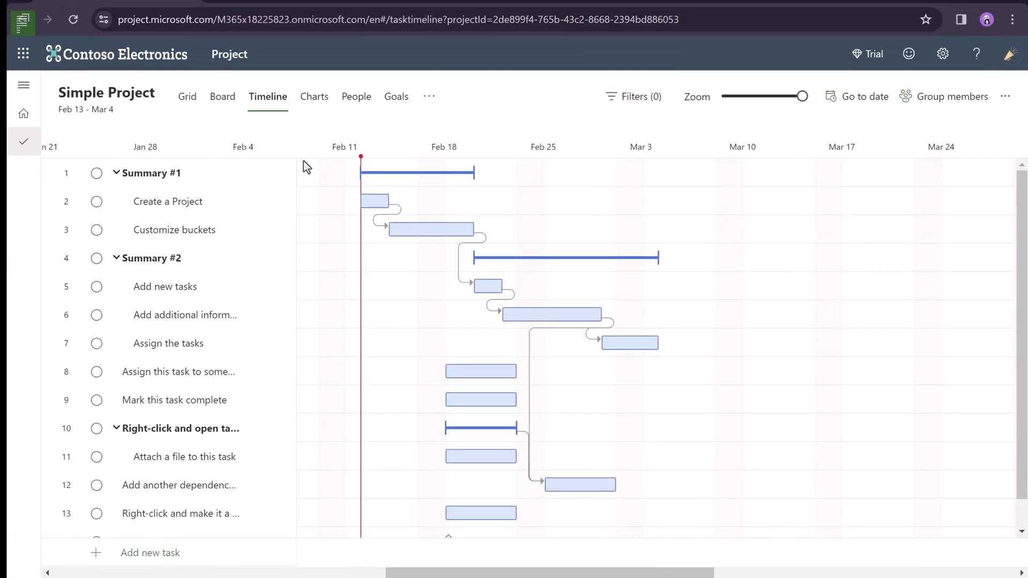
{"action": "mouse_move", "coordinate": [530, 337]}
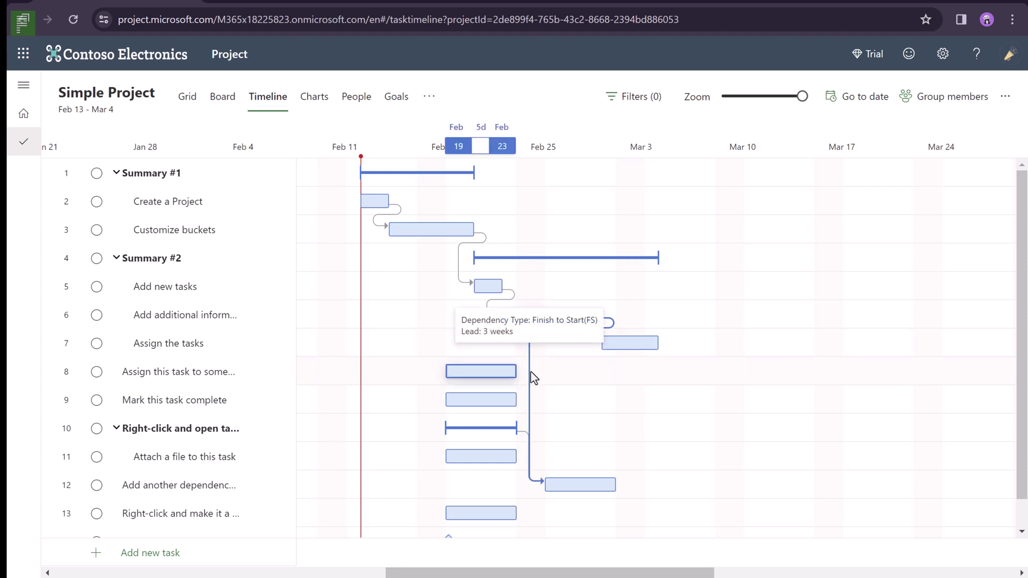
{"action": "mouse_move", "coordinate": [531, 362]}
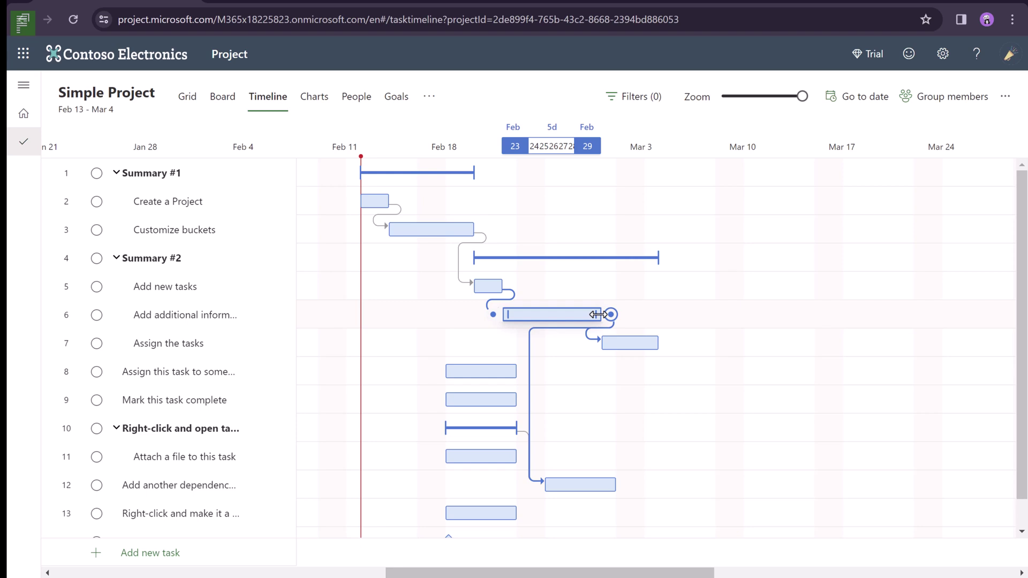
{"action": "left_click_drag", "start_coordinate": [598, 314], "coordinate": [835, 307]}
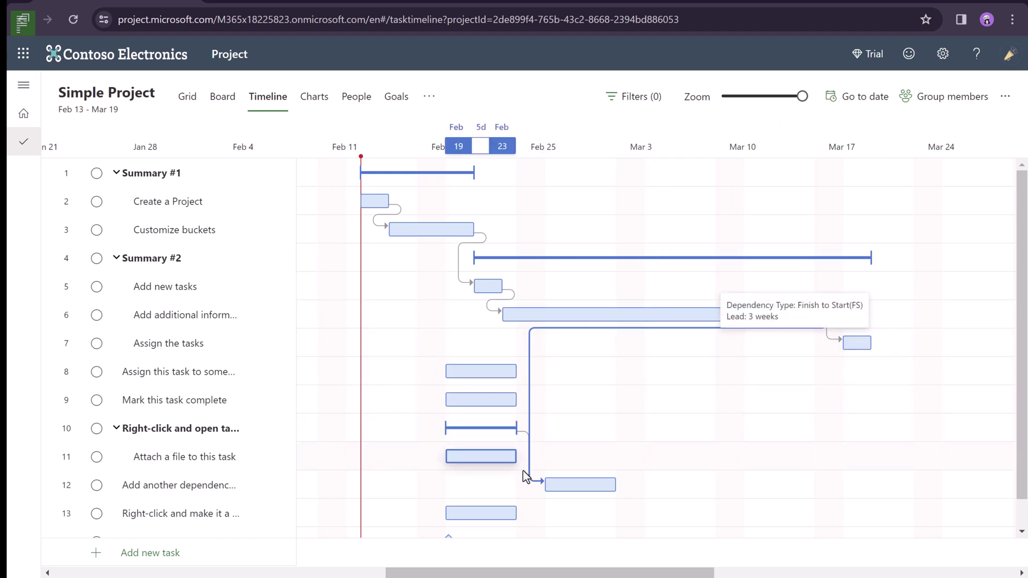
- Inspect the link from task 10 to task 12 and remove that dependency in task 10's grid row
{"action": "mouse_move", "coordinate": [519, 429]}
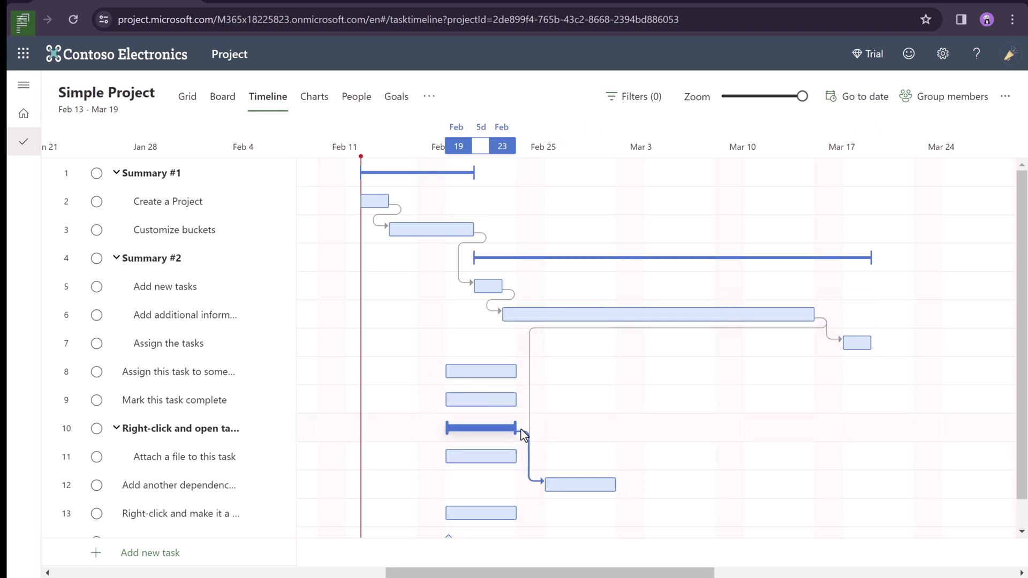
{"action": "left_click", "coordinate": [189, 96]}
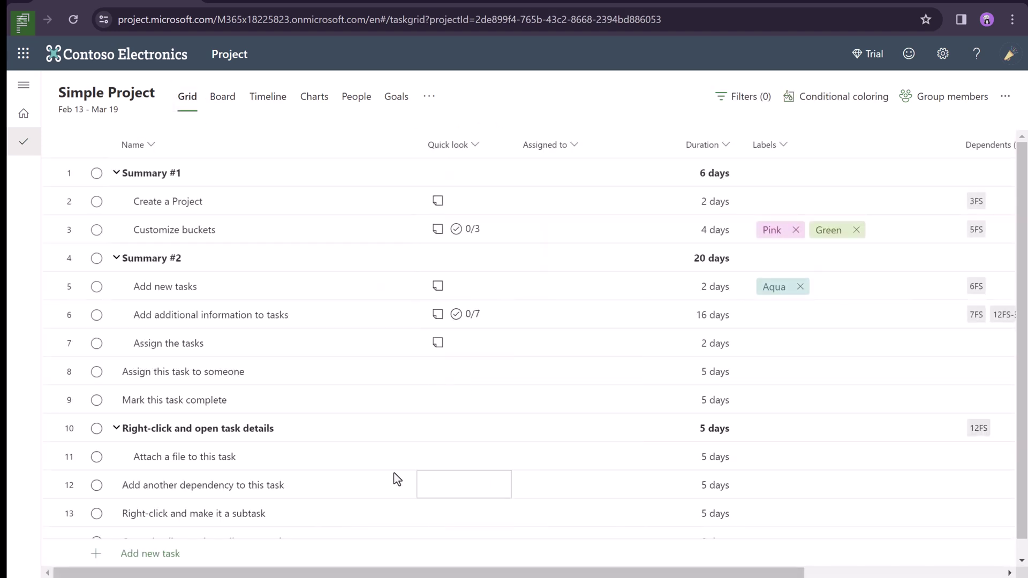
{"action": "left_click", "coordinate": [977, 431]}
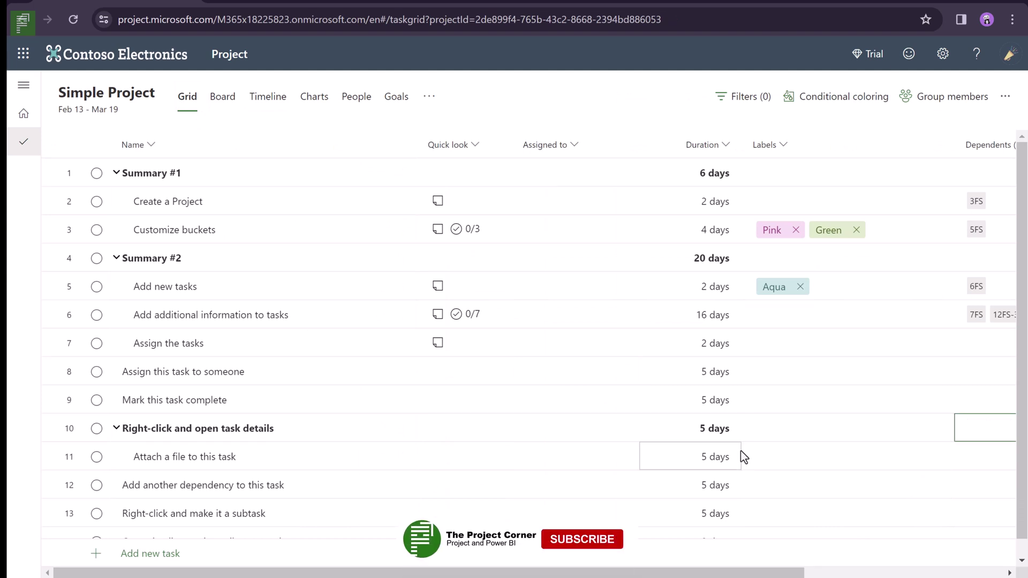
- Try extending task 6 on the timeline into late March and then into April to test how linked task 12 moves
{"action": "left_click", "coordinate": [284, 107]}
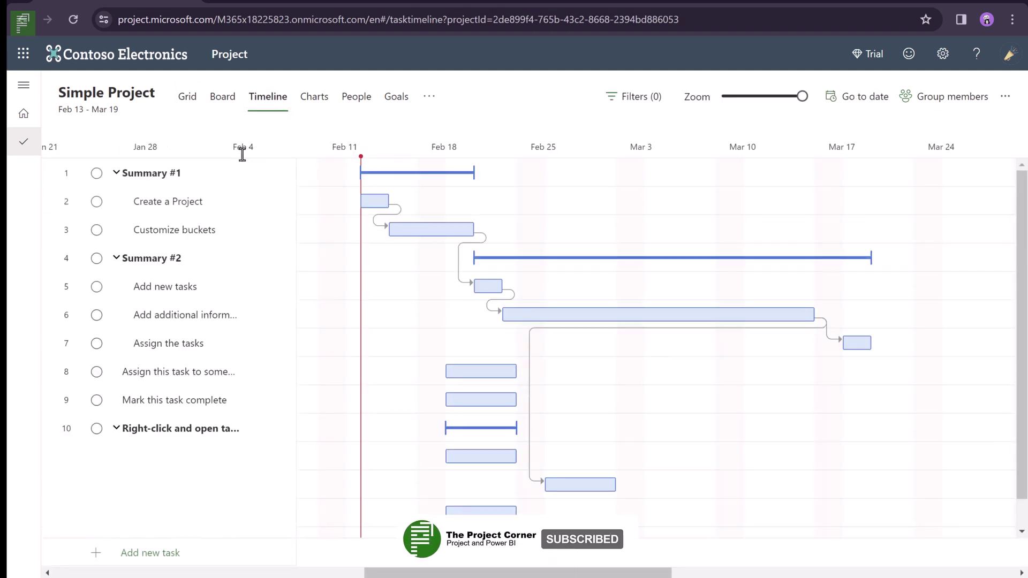
{"action": "mouse_move", "coordinate": [789, 328]}
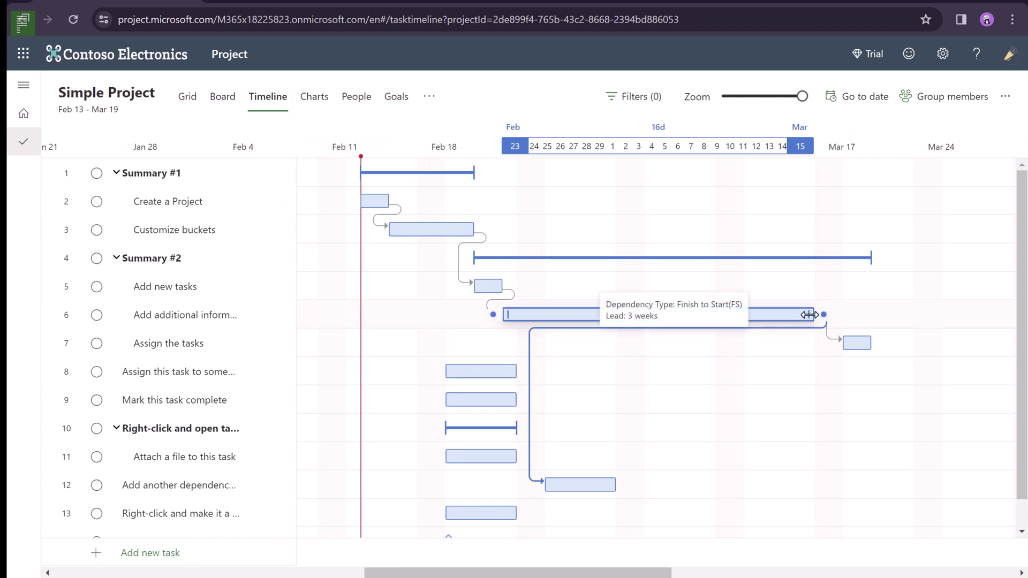
{"action": "left_click_drag", "start_coordinate": [757, 316], "coordinate": [972, 320]}
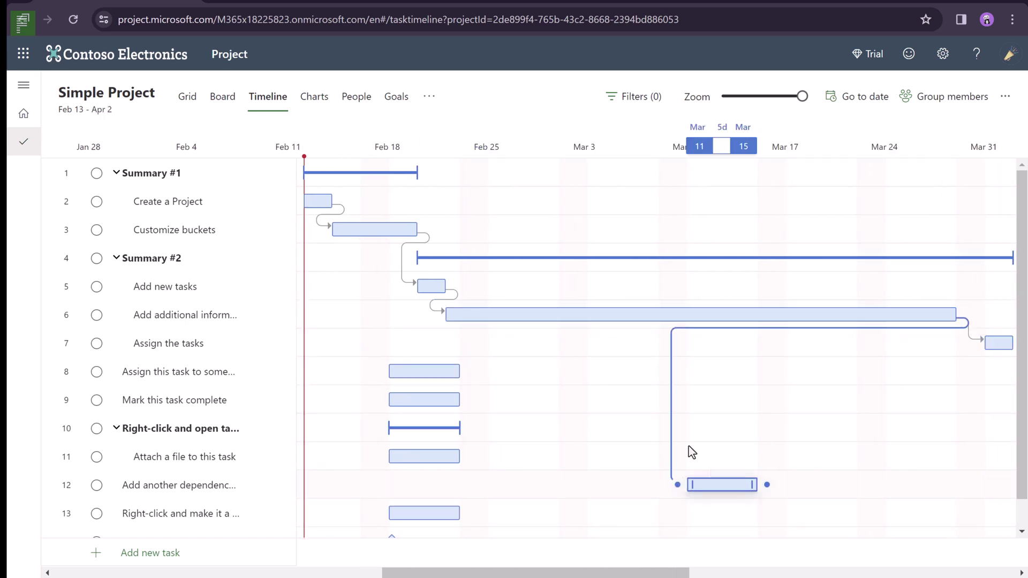
{"action": "mouse_move", "coordinate": [856, 328]}
{"action": "left_click_drag", "start_coordinate": [675, 573], "coordinate": [714, 572]}
{"action": "left_click_drag", "start_coordinate": [727, 316], "coordinate": [879, 316]}
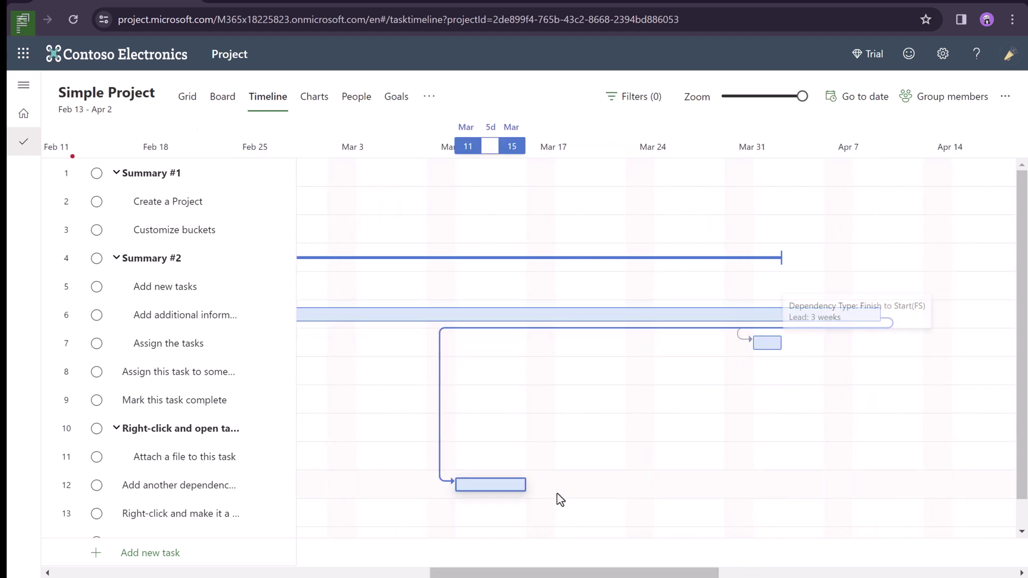
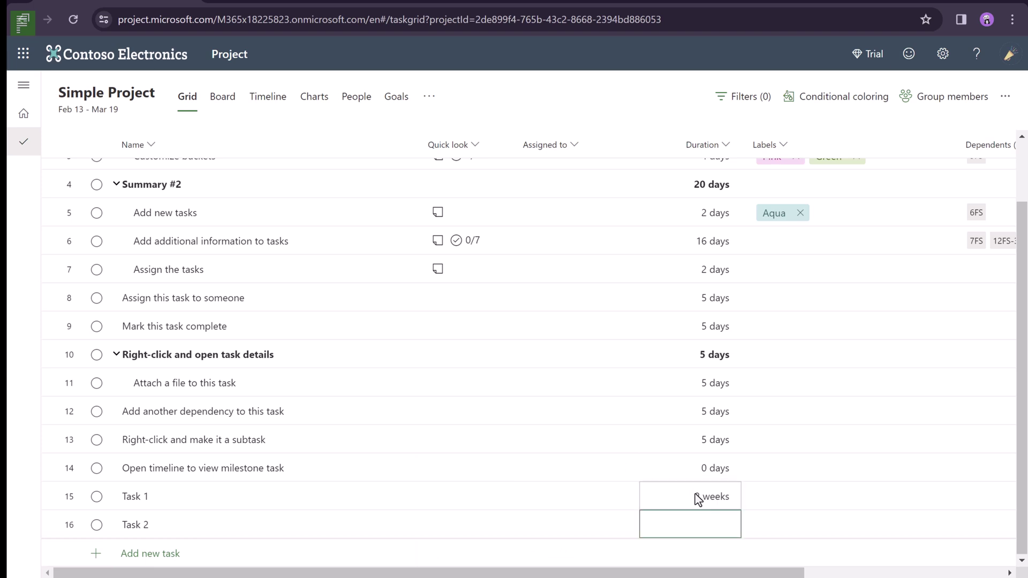
- Set the duration of Task 2 to 2 weeks in the task grid
{"action": "type", "text": "2w"}
{"action": "key", "text": "Return"}
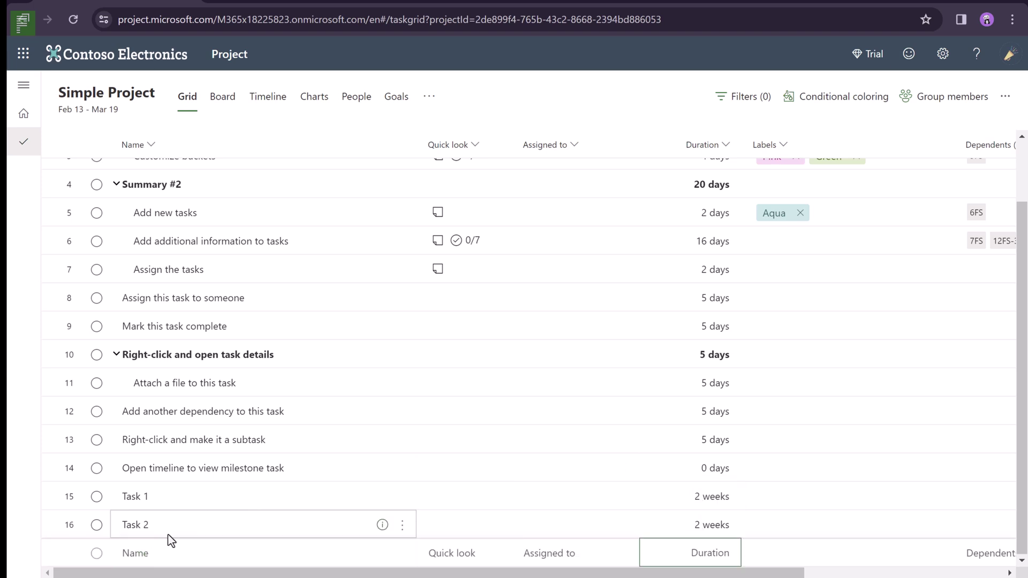
- Link Task 1 and Task 2 with a dependency and check their Dependents and Depends on entries in the grid
{"action": "left_click_drag", "start_coordinate": [230, 506], "coordinate": [226, 530]}
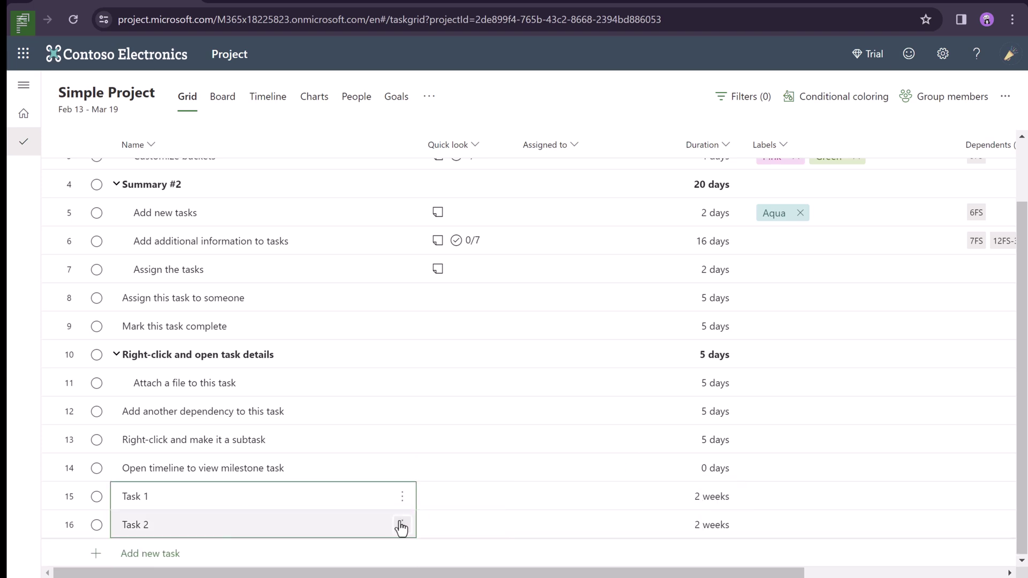
{"action": "right_click", "coordinate": [349, 531]}
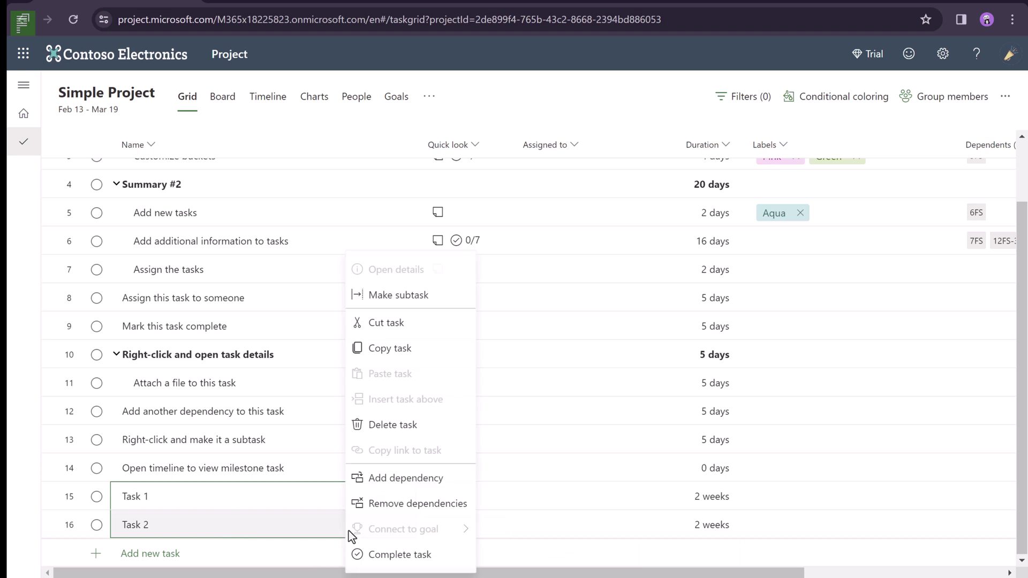
{"action": "left_click", "coordinate": [378, 481]}
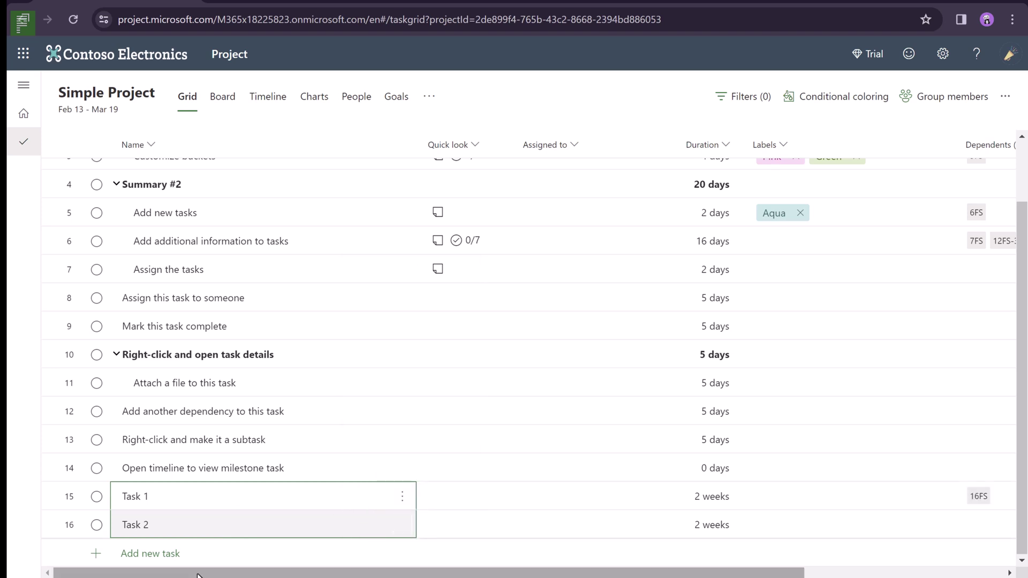
{"action": "scroll", "coordinate": [207, 568], "scroll_direction": "right", "scroll_amount": 4}
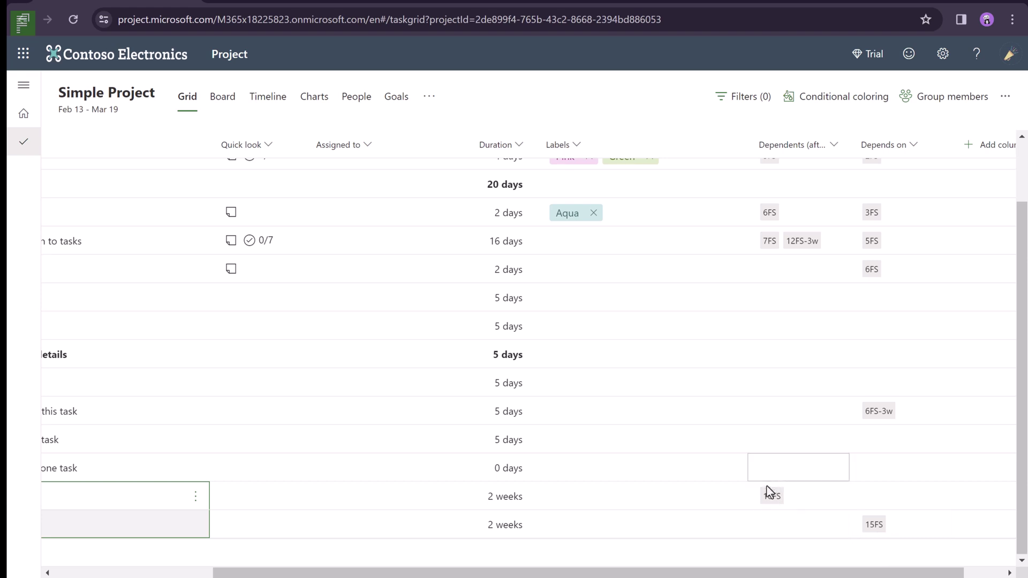
{"action": "mouse_move", "coordinate": [774, 501]}
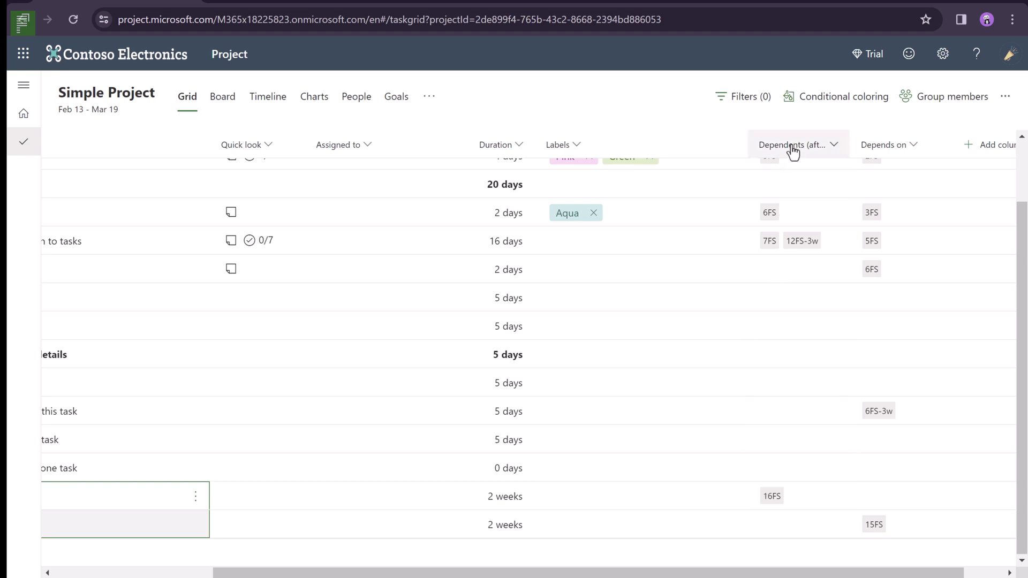
- Hide the Dependents (after) column and narrow the Labels column so the task names and Depends on fit together
{"action": "left_click", "coordinate": [830, 146]}
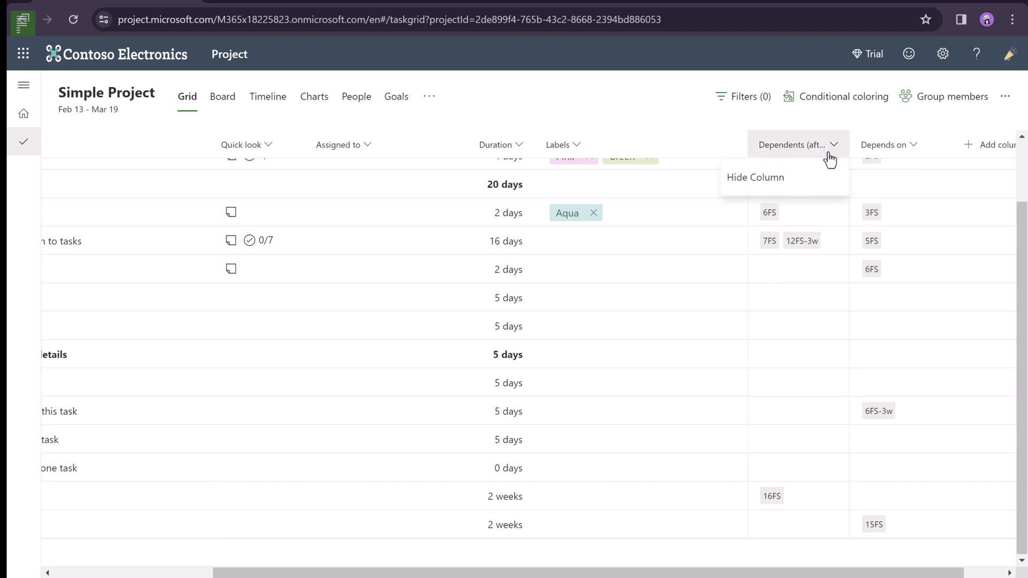
{"action": "left_click", "coordinate": [788, 182]}
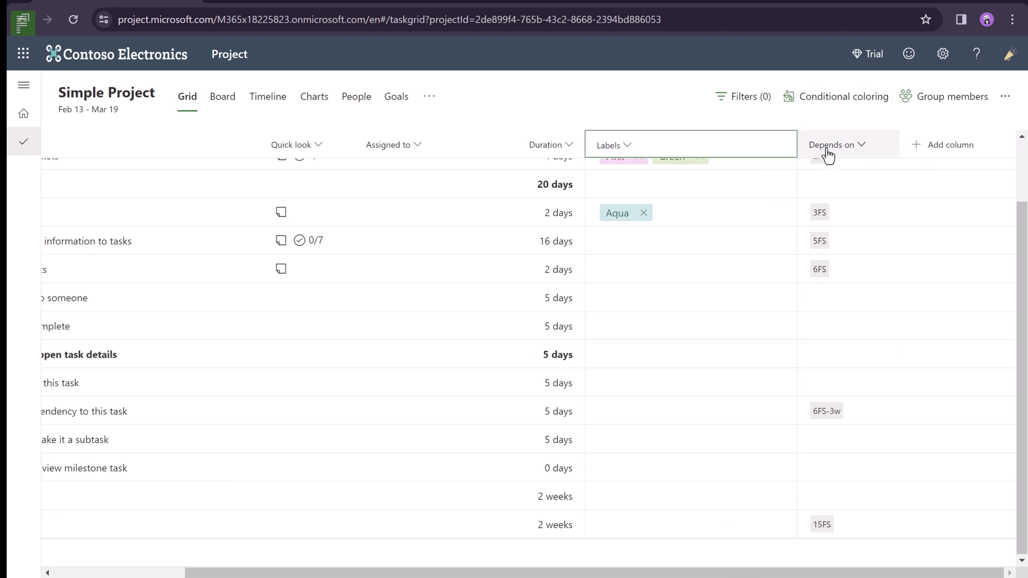
{"action": "left_click_drag", "start_coordinate": [794, 143], "coordinate": [741, 153]}
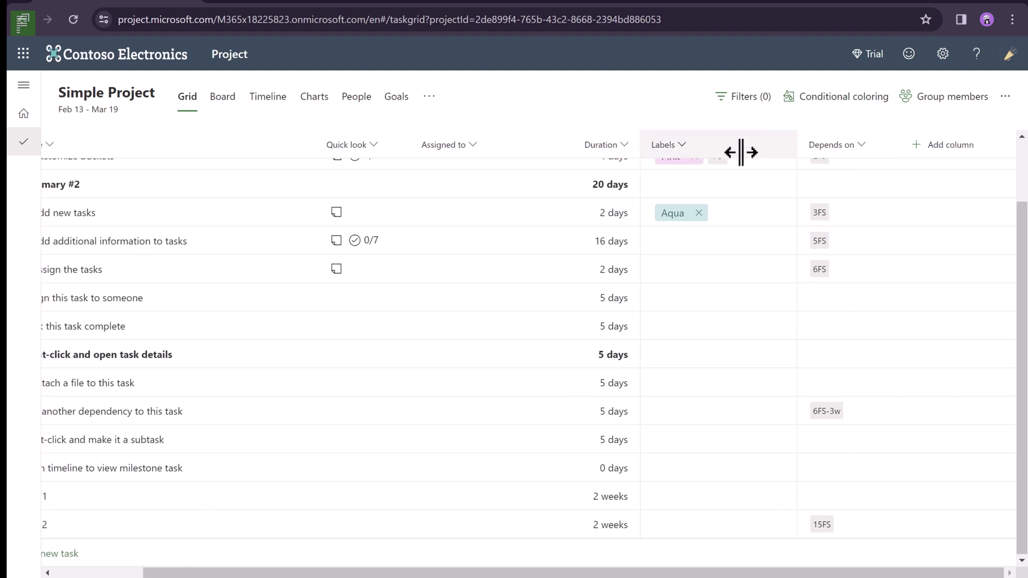
{"action": "left_click_drag", "start_coordinate": [488, 573], "coordinate": [405, 574]}
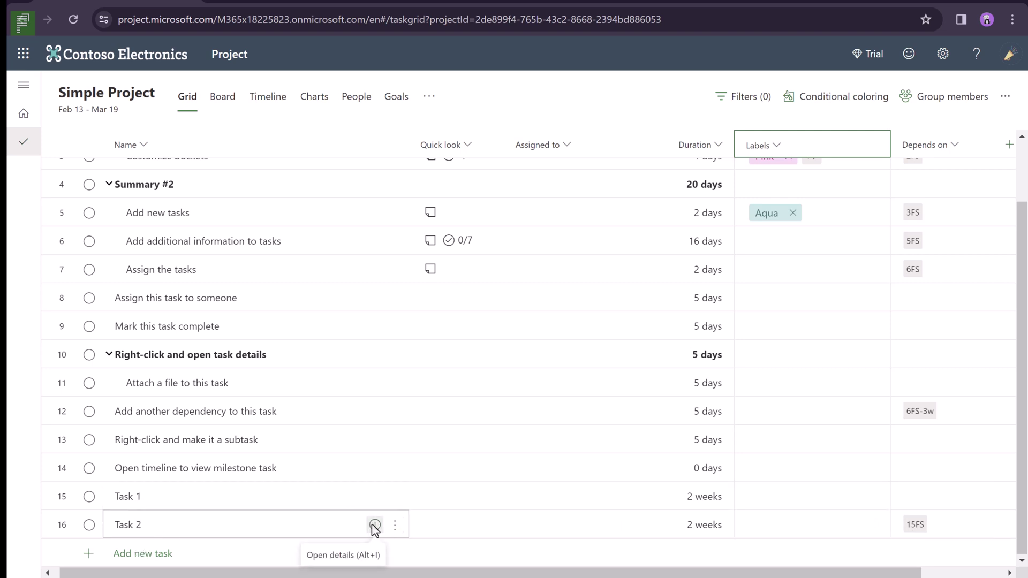
- Open Task 2's details and examine its Depends on section listing Task 1
{"action": "left_click", "coordinate": [375, 526]}
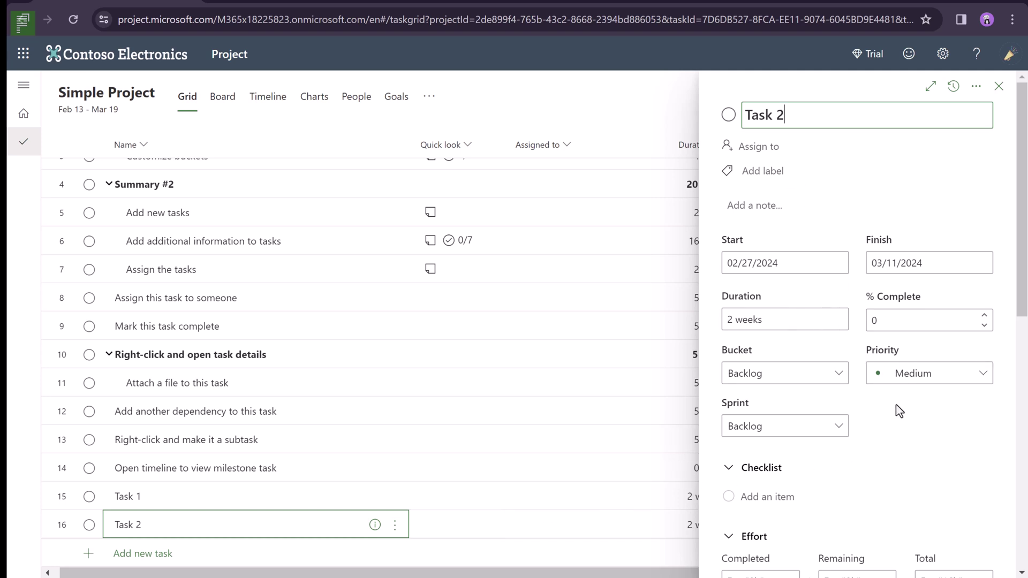
{"action": "scroll", "coordinate": [907, 408], "scroll_direction": "down", "scroll_amount": 1}
{"action": "scroll", "coordinate": [857, 310], "scroll_direction": "down", "scroll_amount": 1}
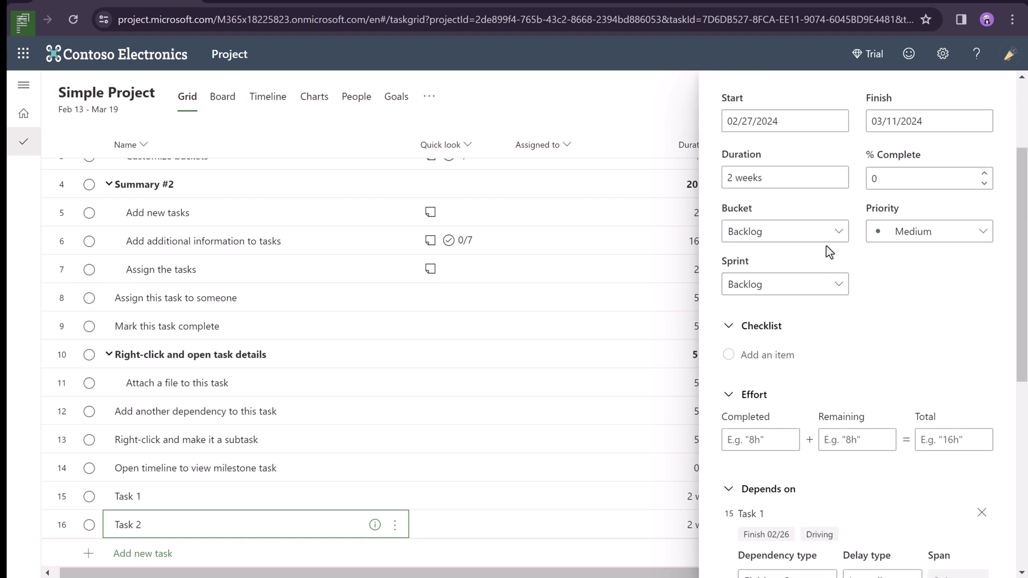
{"action": "scroll", "coordinate": [880, 397], "scroll_direction": "down", "scroll_amount": 4}
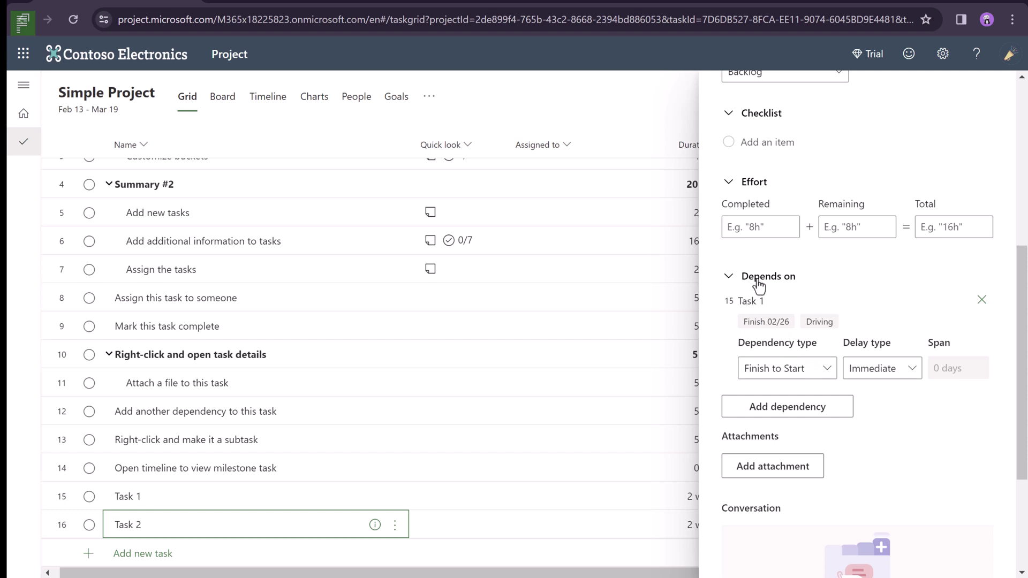
{"action": "left_click", "coordinate": [730, 286]}
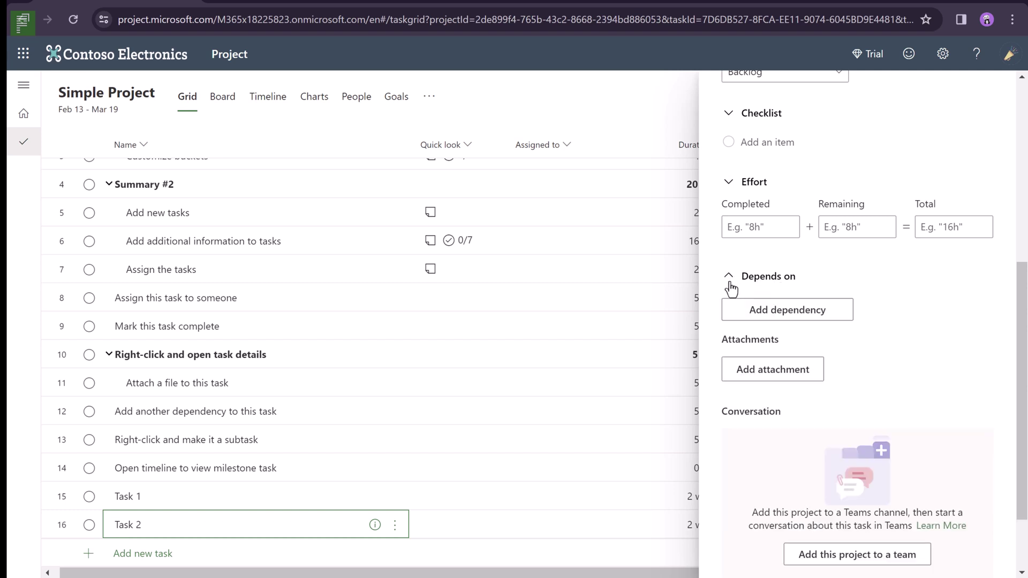
{"action": "left_click", "coordinate": [731, 287]}
{"action": "left_click", "coordinate": [730, 288]}
{"action": "left_click", "coordinate": [730, 287]}
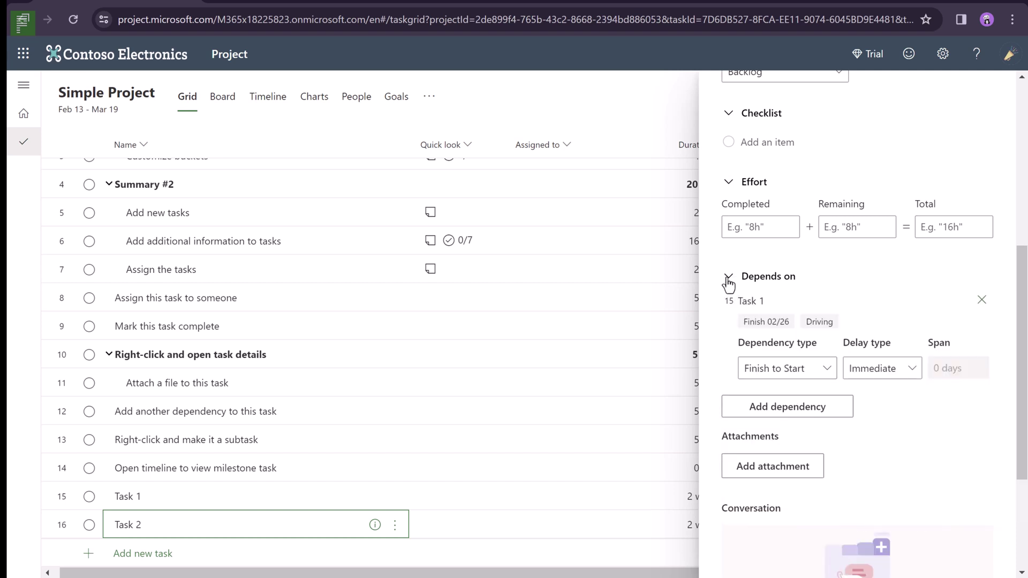
{"action": "left_click", "coordinate": [729, 284]}
{"action": "left_click", "coordinate": [730, 284]}
- Try the Start to Start dependency type on Task 2's link to Task 1, and return it to Finish to Start
{"action": "left_click", "coordinate": [786, 368]}
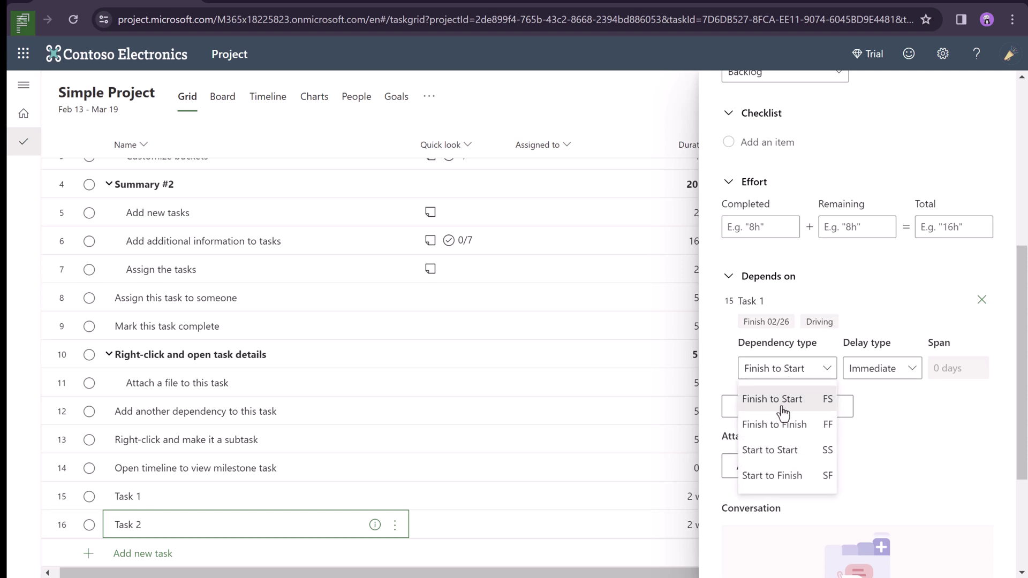
{"action": "left_click", "coordinate": [782, 456]}
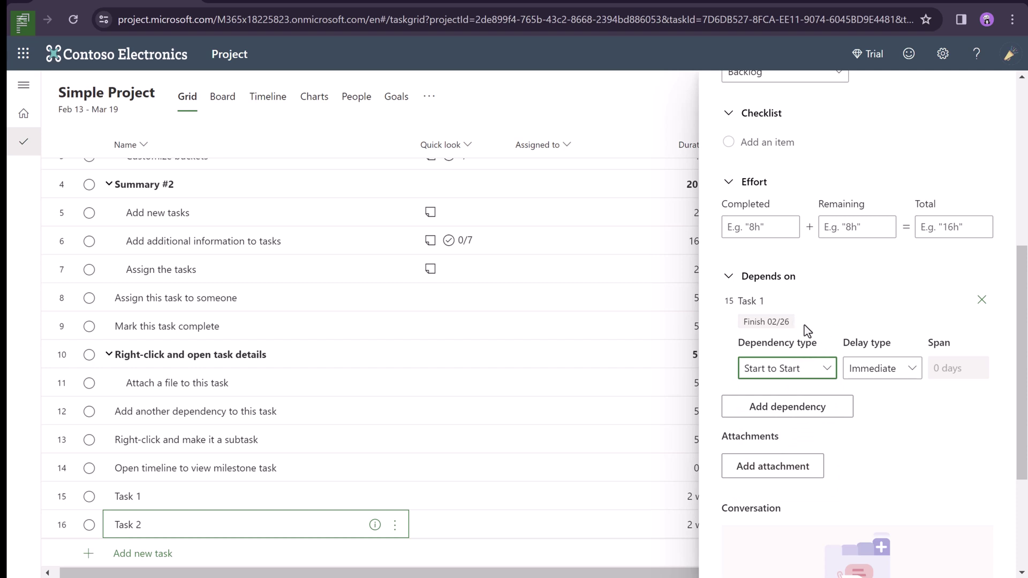
{"action": "left_click", "coordinate": [830, 369]}
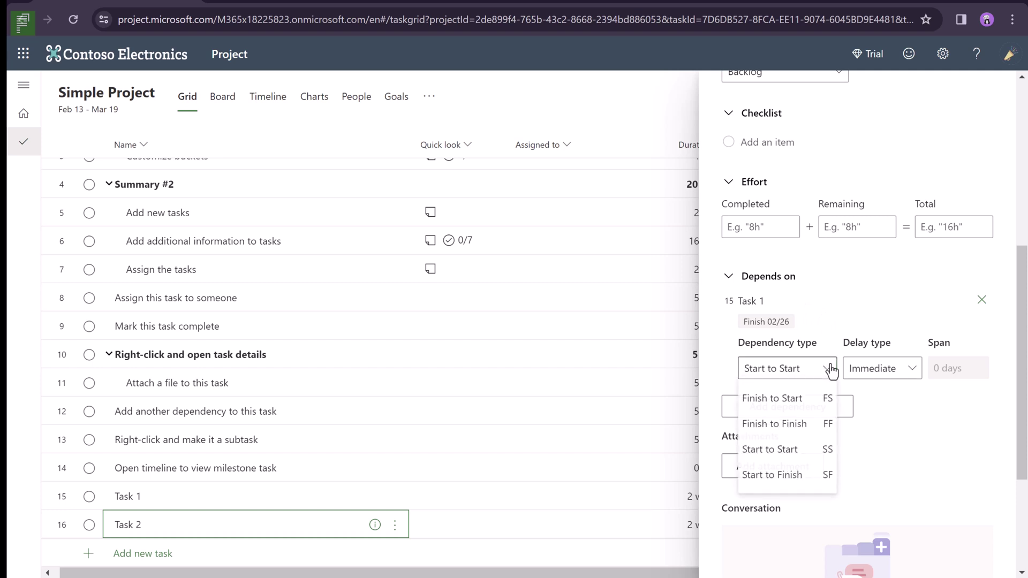
{"action": "left_click", "coordinate": [813, 400]}
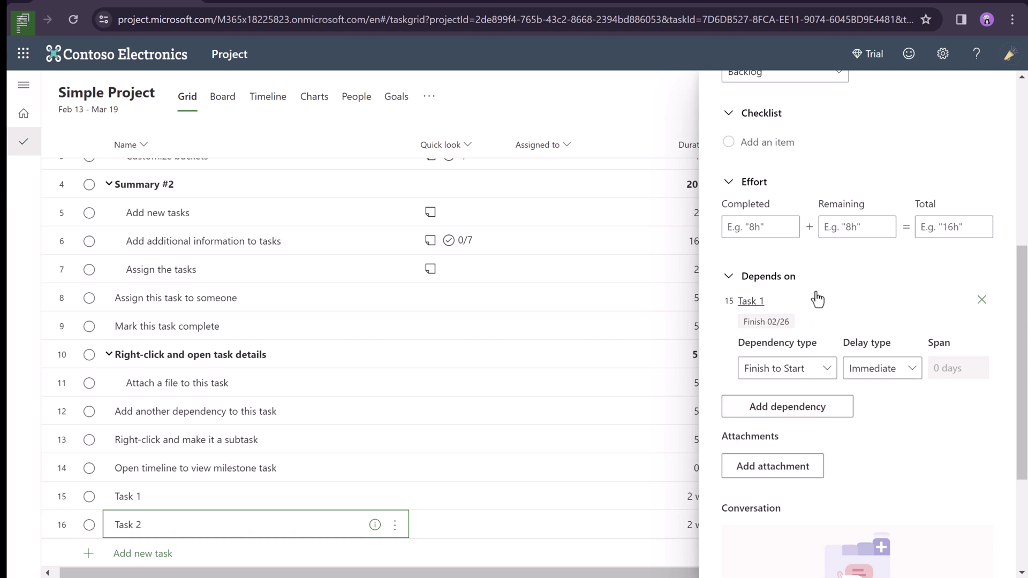
- Compare Task 1's dependency section with Task 2's, and close the task details
{"action": "left_click", "coordinate": [849, 320]}
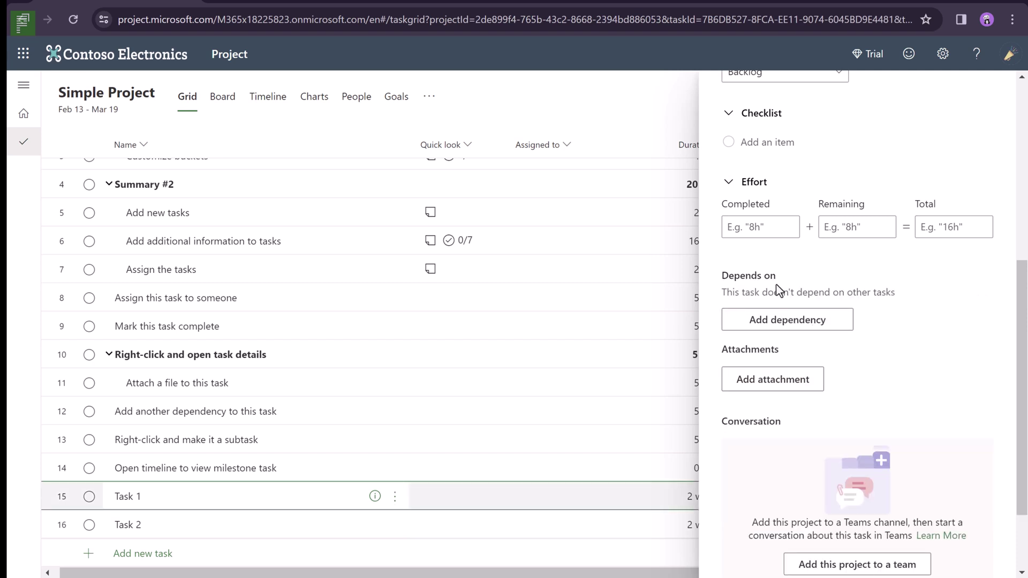
{"action": "left_click", "coordinate": [273, 529]}
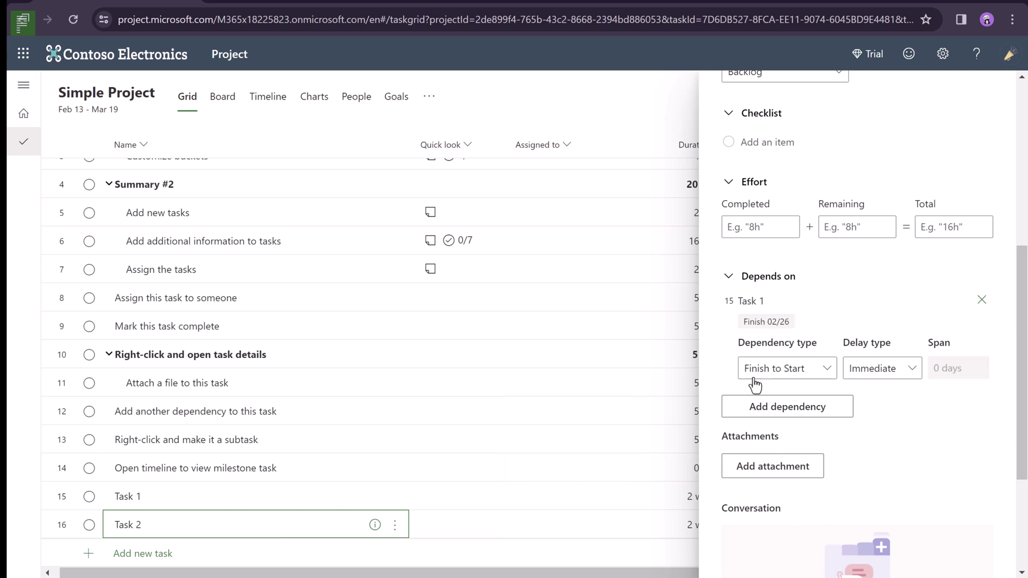
{"action": "left_click", "coordinate": [157, 530]}
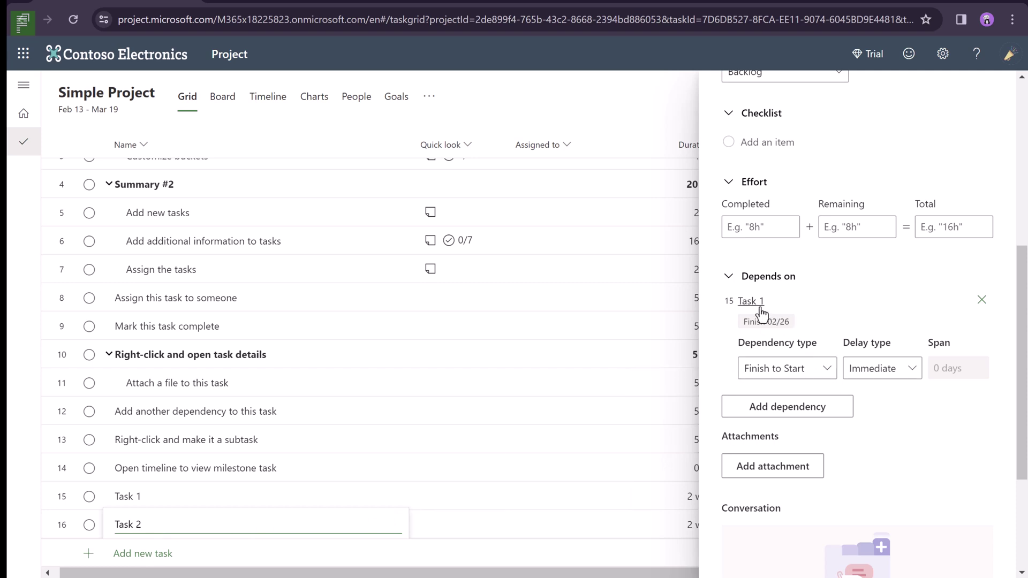
{"action": "left_click", "coordinate": [863, 382]}
{"action": "left_click", "coordinate": [864, 381]}
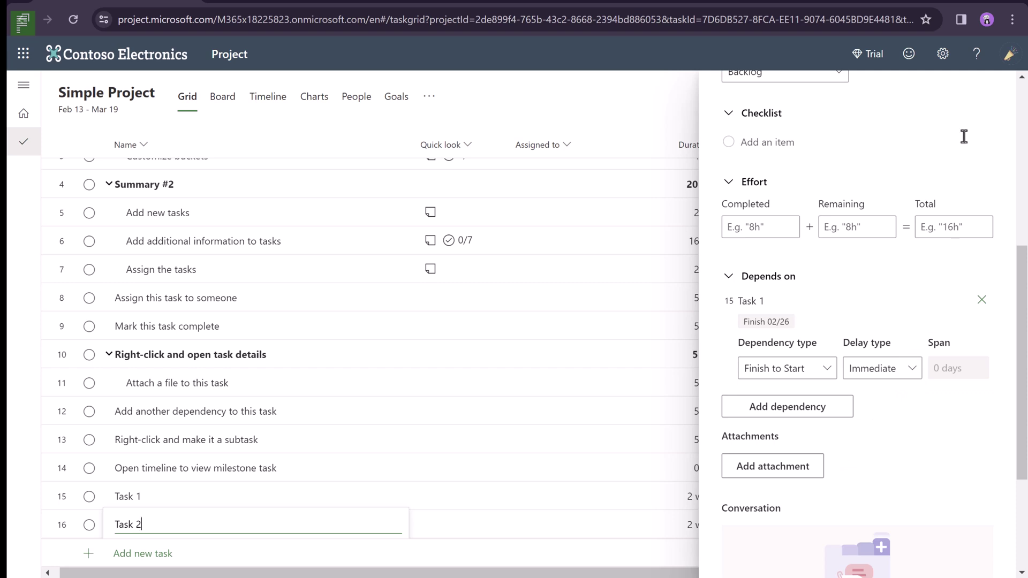
{"action": "scroll", "coordinate": [985, 181], "scroll_direction": "up", "scroll_amount": 5}
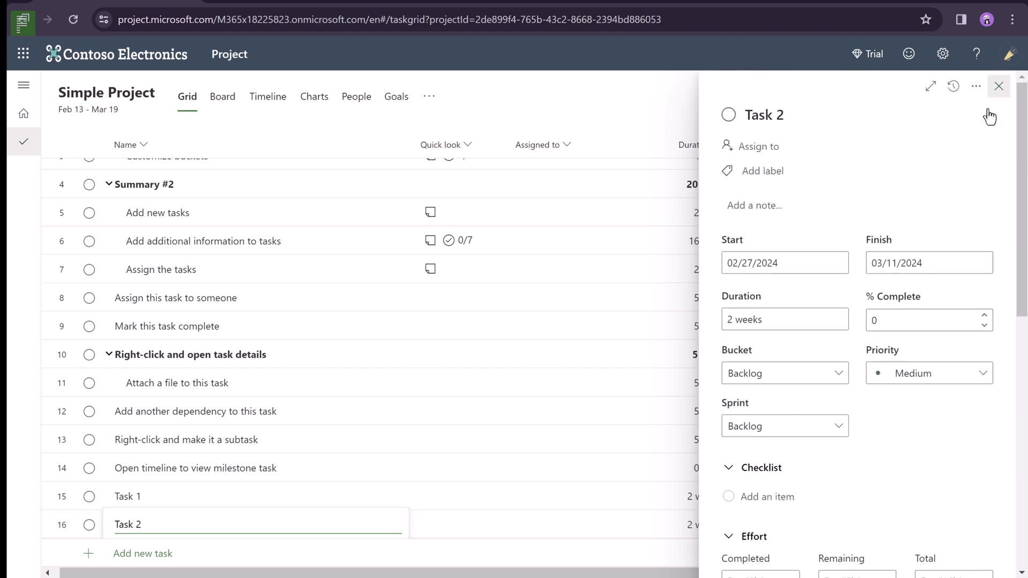
{"action": "left_click", "coordinate": [1007, 87]}
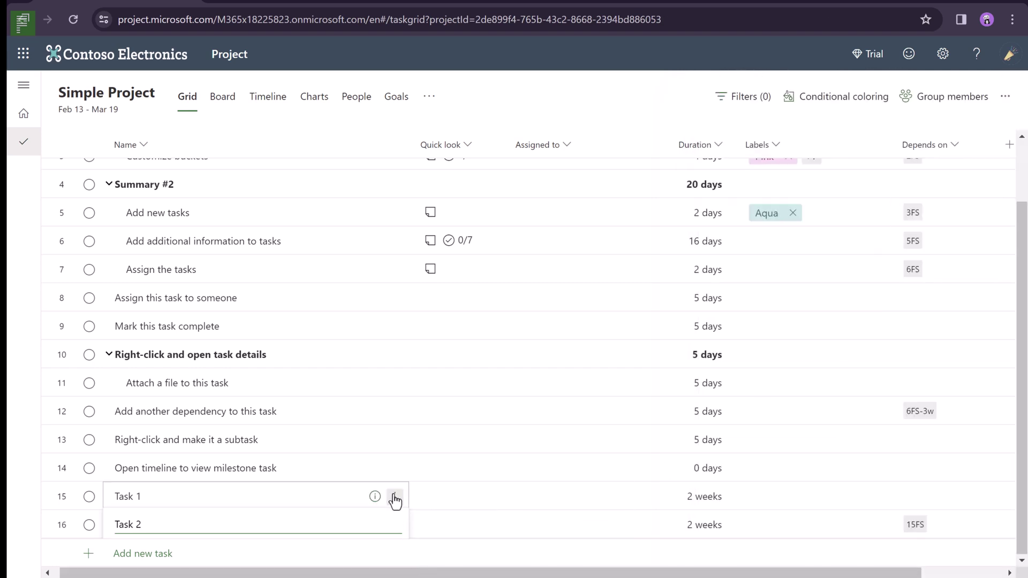
{"action": "left_click", "coordinate": [395, 497]}
{"action": "left_click", "coordinate": [324, 474]}
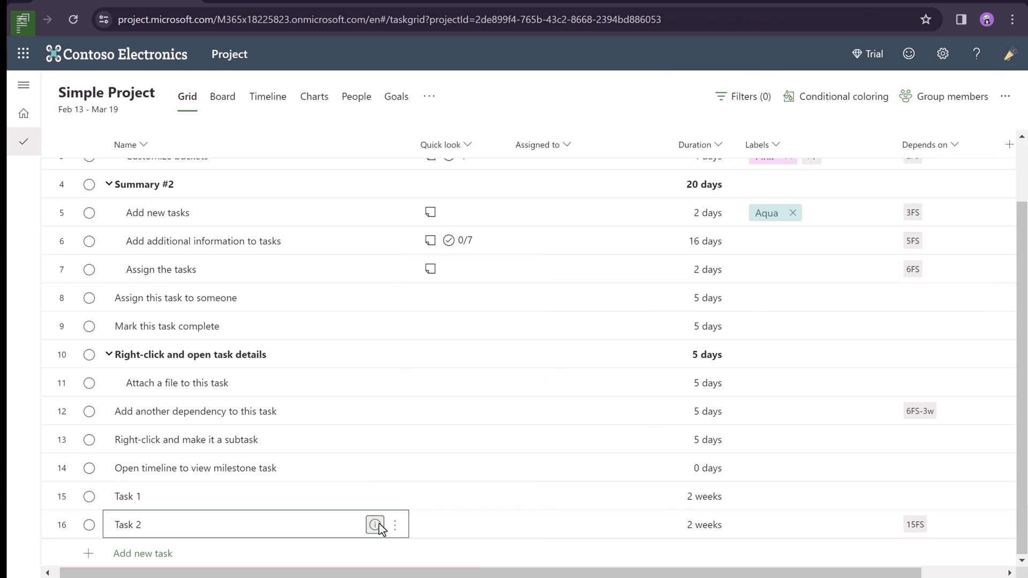
- In Task 2's details, set the delay type of its dependency on Task 1 to Lag by
{"action": "left_click", "coordinate": [375, 524]}
{"action": "scroll", "coordinate": [797, 474], "scroll_direction": "down", "scroll_amount": 5}
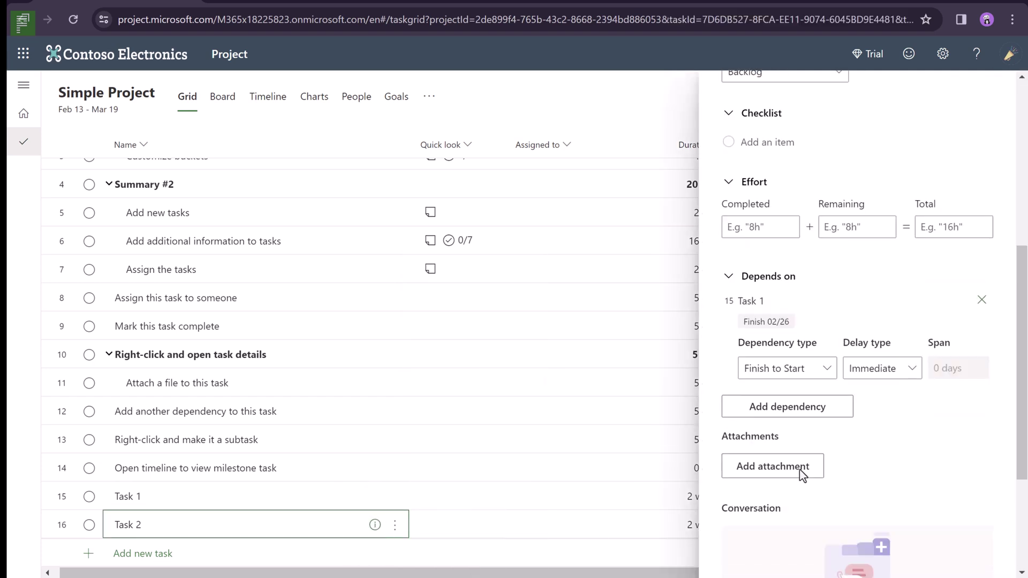
{"action": "left_click", "coordinate": [909, 372]}
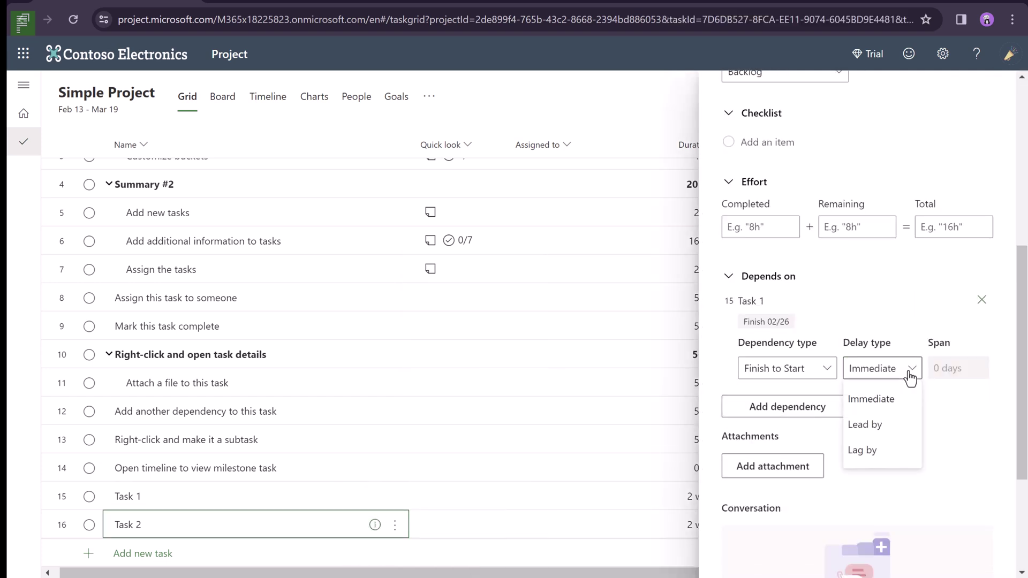
{"action": "left_click", "coordinate": [912, 372]}
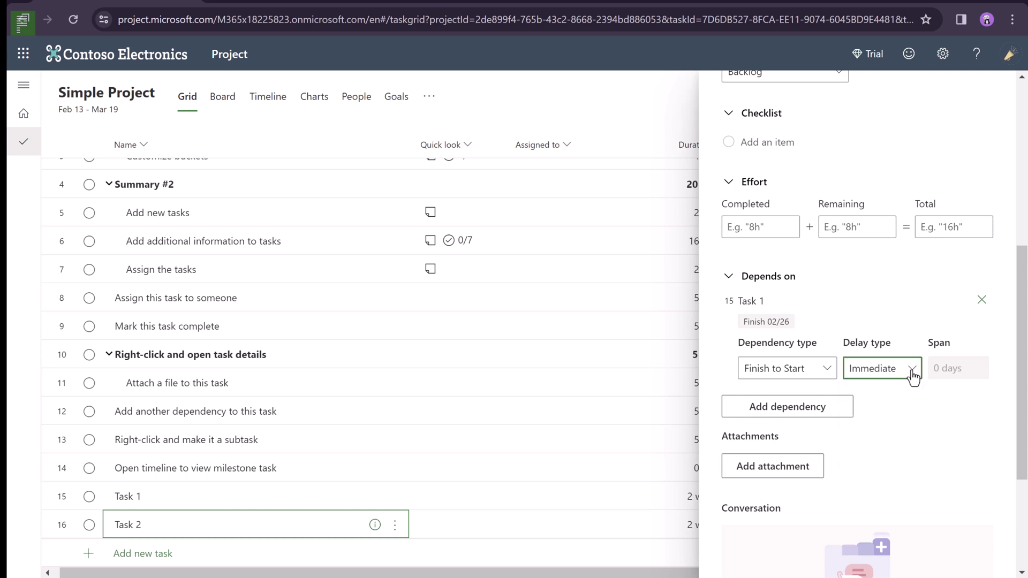
{"action": "left_click", "coordinate": [912, 375]}
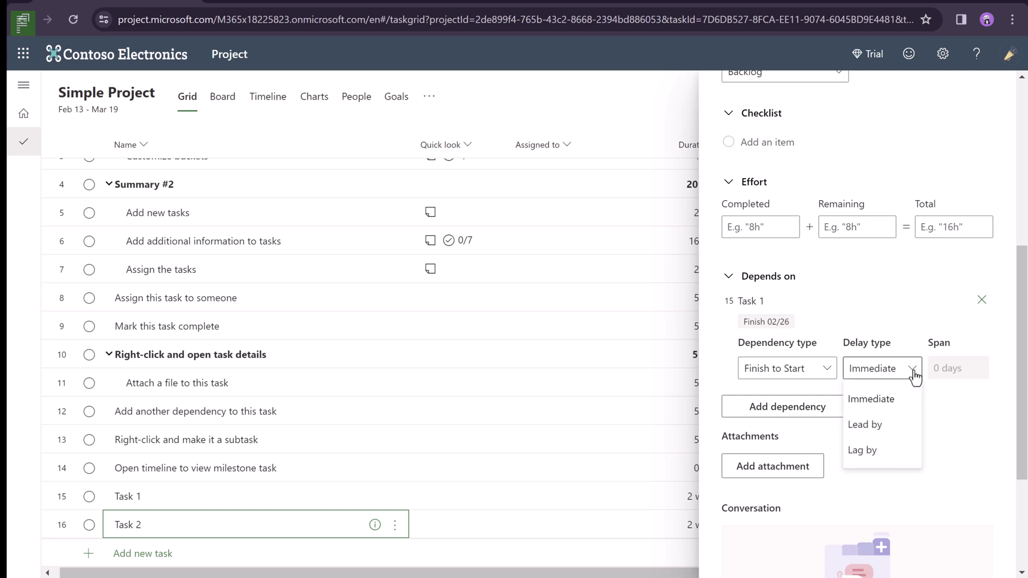
{"action": "left_click", "coordinate": [894, 455]}
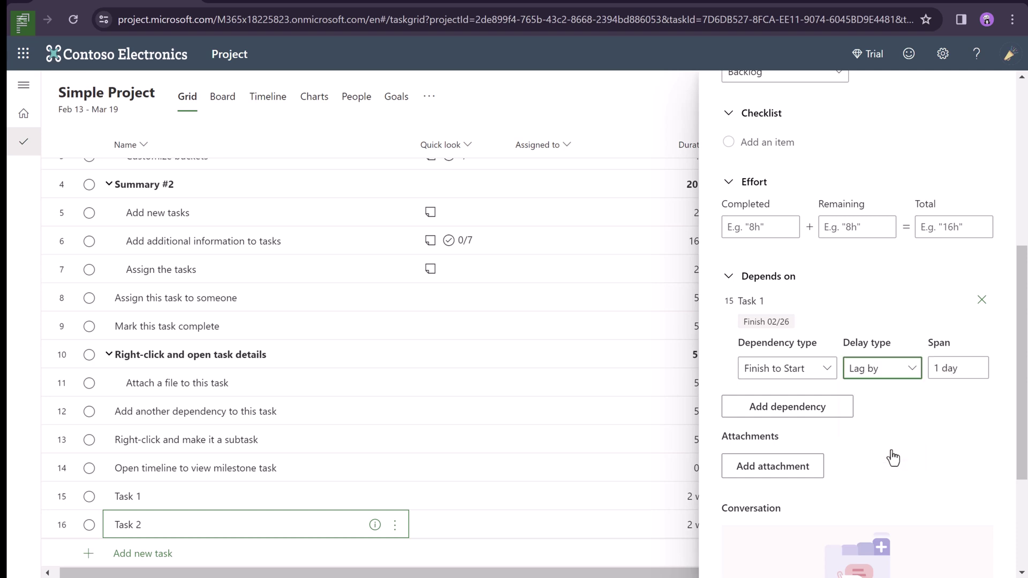
- Set the lag span of Task 2's dependency to 2 weeks and show the linked tasks on the project's timeline
{"action": "left_click", "coordinate": [962, 370]}
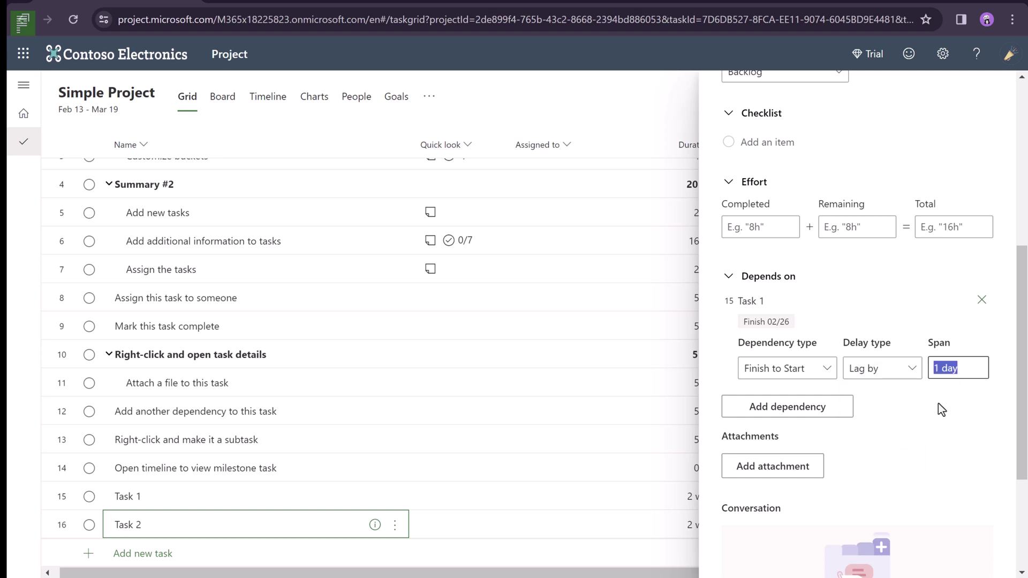
{"action": "type", "text": "2 weeks"}
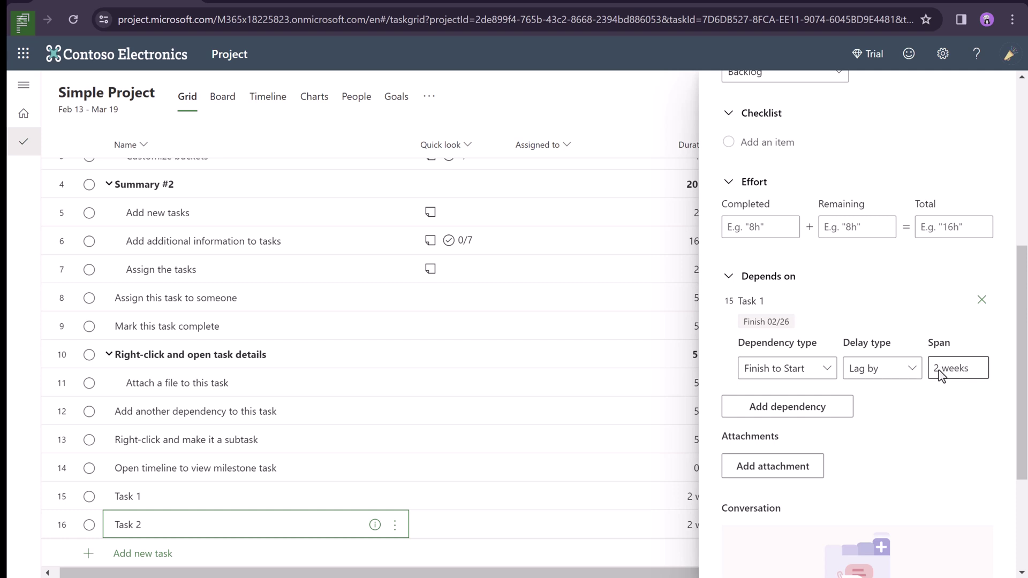
{"action": "scroll", "coordinate": [1004, 105], "scroll_direction": "up", "scroll_amount": 7}
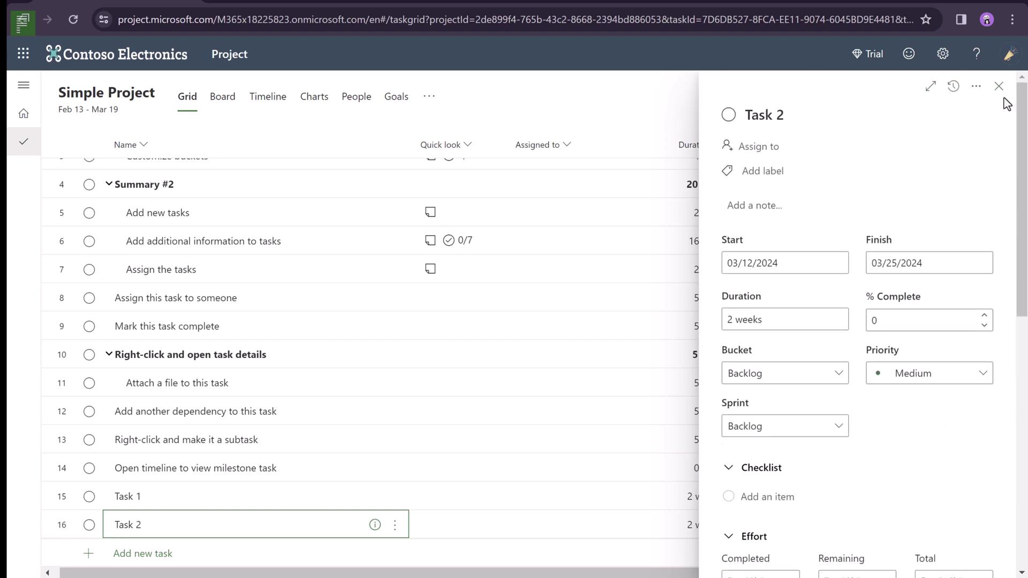
{"action": "left_click", "coordinate": [999, 87]}
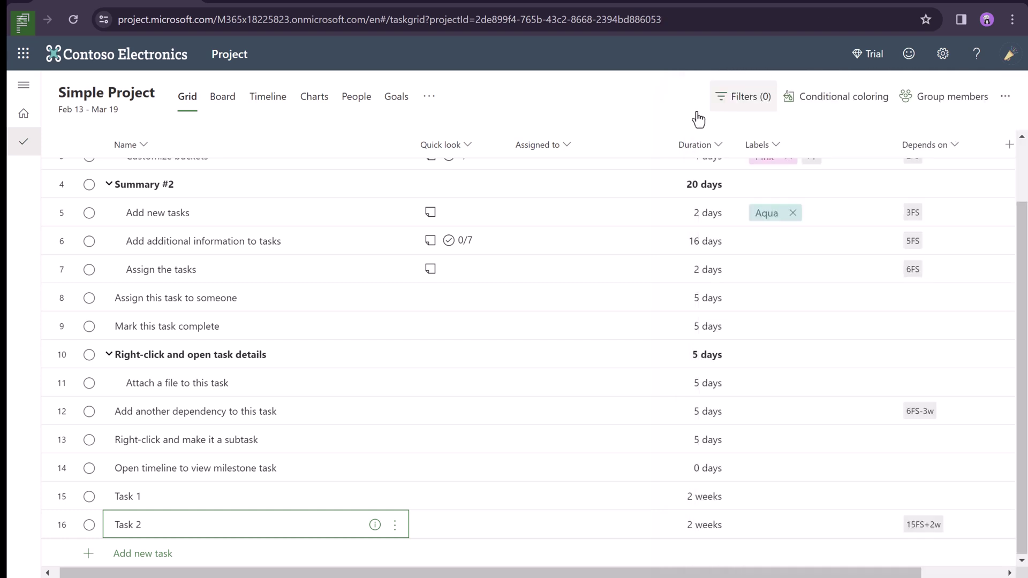
{"action": "left_click", "coordinate": [264, 106]}
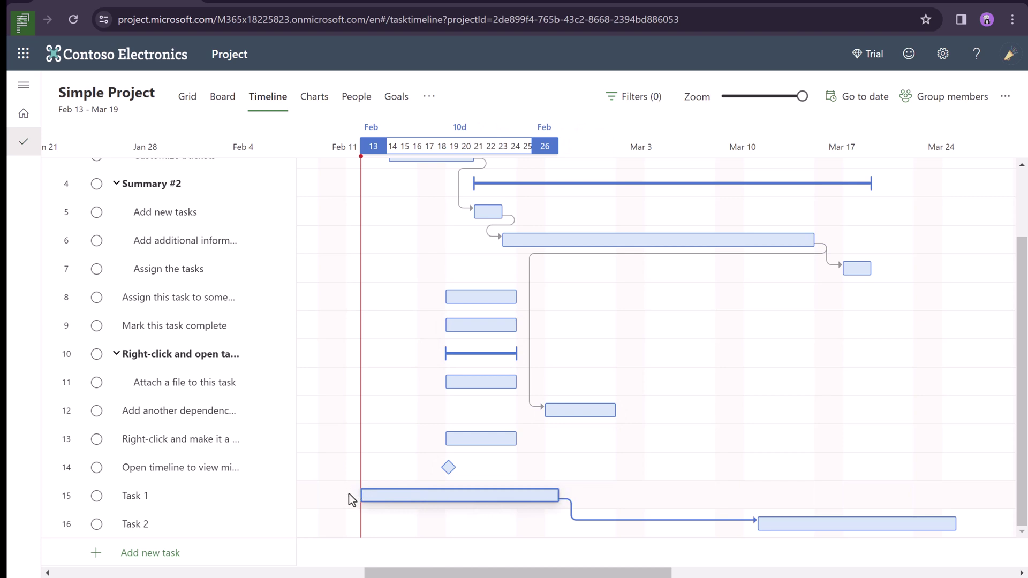
- Move Task 1's bar along the timeline so that the task starts on Feb 19
{"action": "left_click_drag", "start_coordinate": [372, 494], "coordinate": [464, 500]}
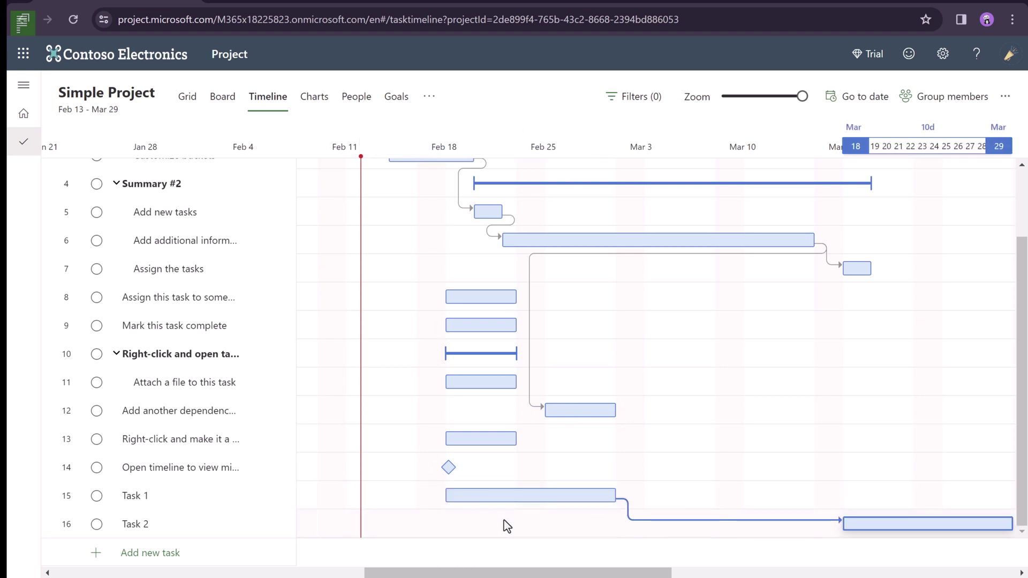
{"action": "left_click_drag", "start_coordinate": [524, 571], "coordinate": [548, 575]}
{"action": "mouse_move", "coordinate": [374, 489]}
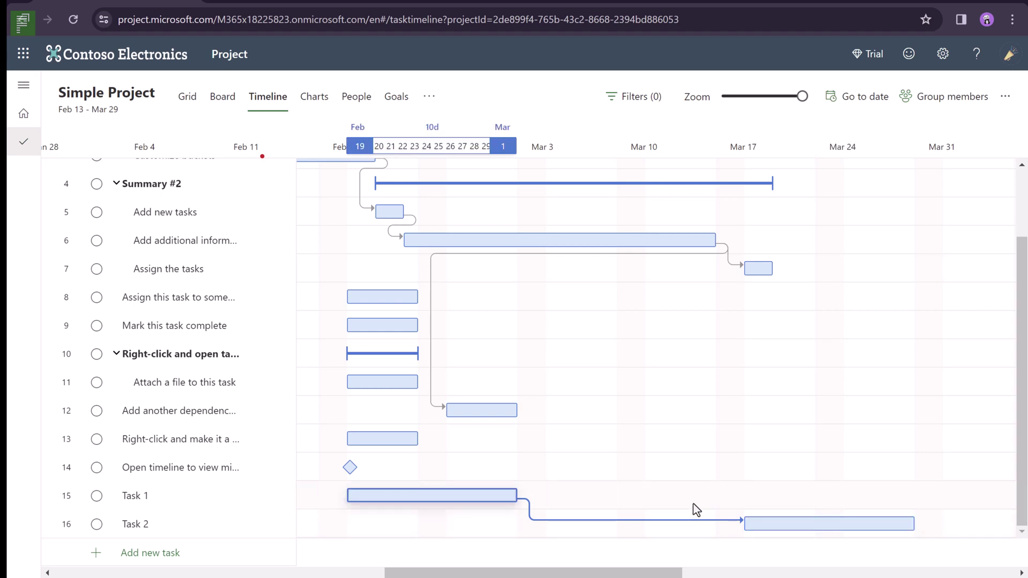
{"action": "mouse_move", "coordinate": [762, 527]}
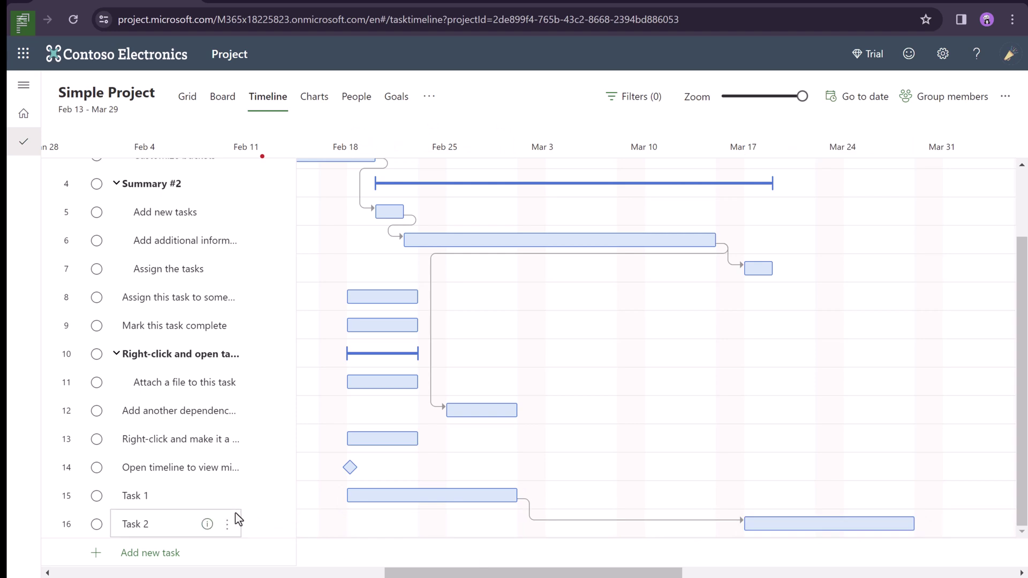
- In Task 2's details, set the span of its dependency on Task 1 to 1 week
{"action": "left_click", "coordinate": [207, 524]}
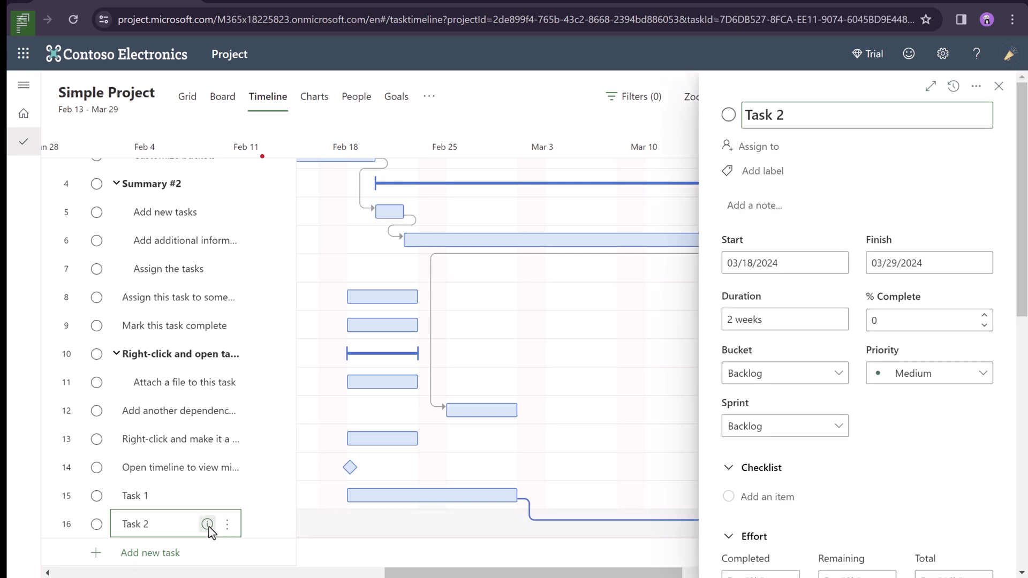
{"action": "scroll", "coordinate": [808, 528], "scroll_direction": "down", "scroll_amount": 8}
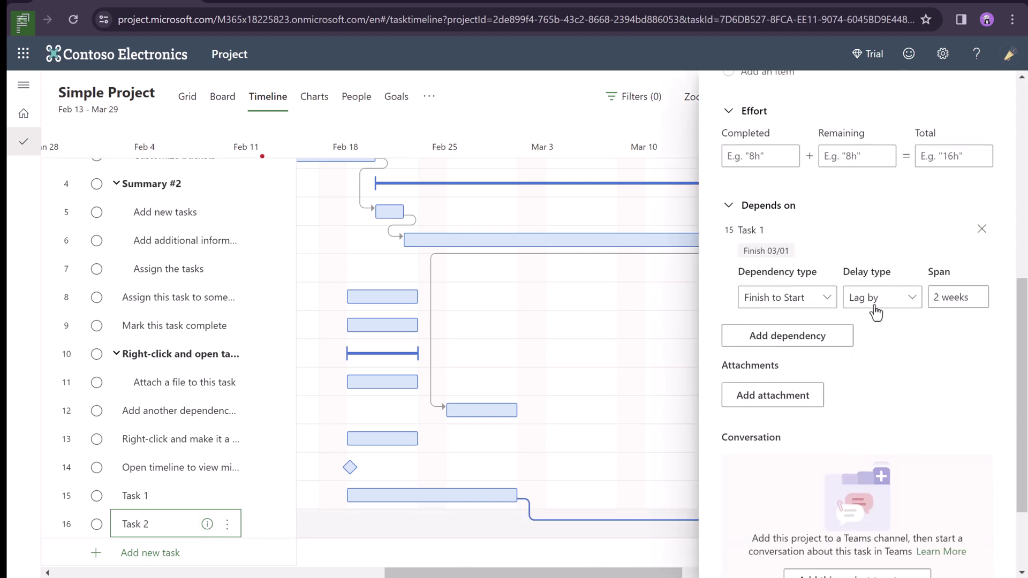
{"action": "left_click", "coordinate": [934, 298]}
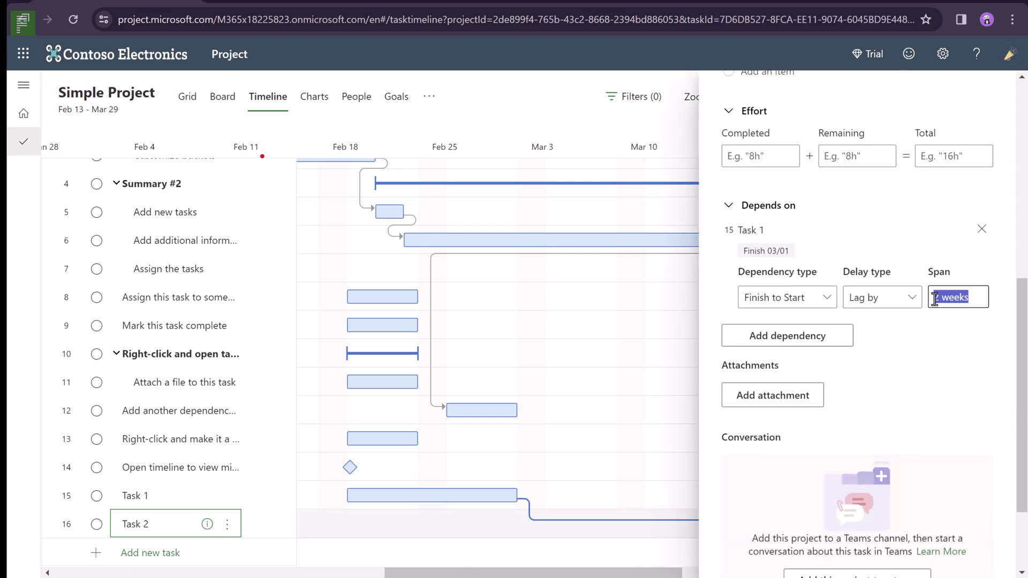
{"action": "key", "text": "BackSpace"}
{"action": "type", "text": "1w"}
- Change the delay type of Task 2's dependency on Task 1 to Lead by, and close the task details
{"action": "left_click", "coordinate": [883, 299]}
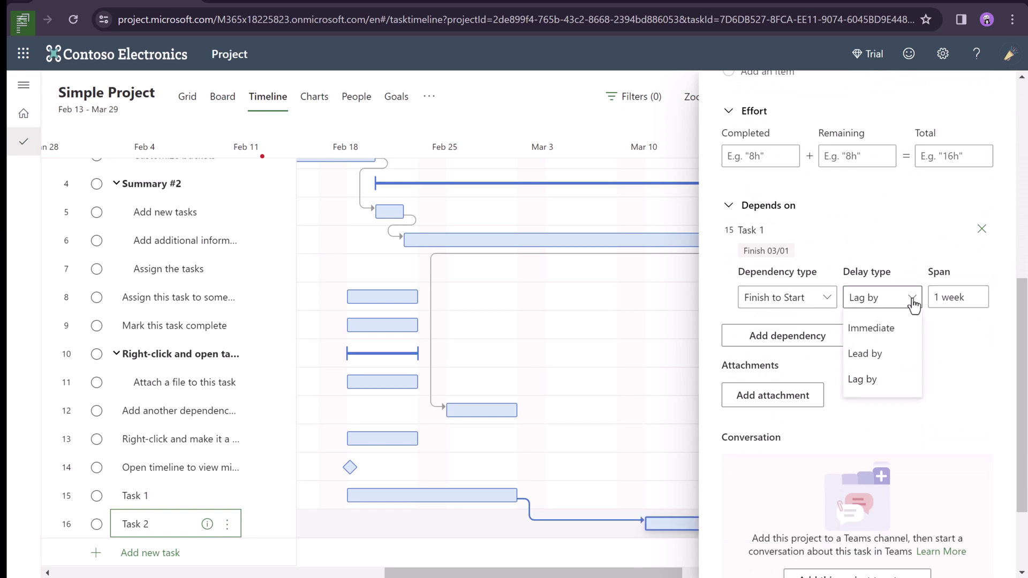
{"action": "left_click", "coordinate": [883, 364]}
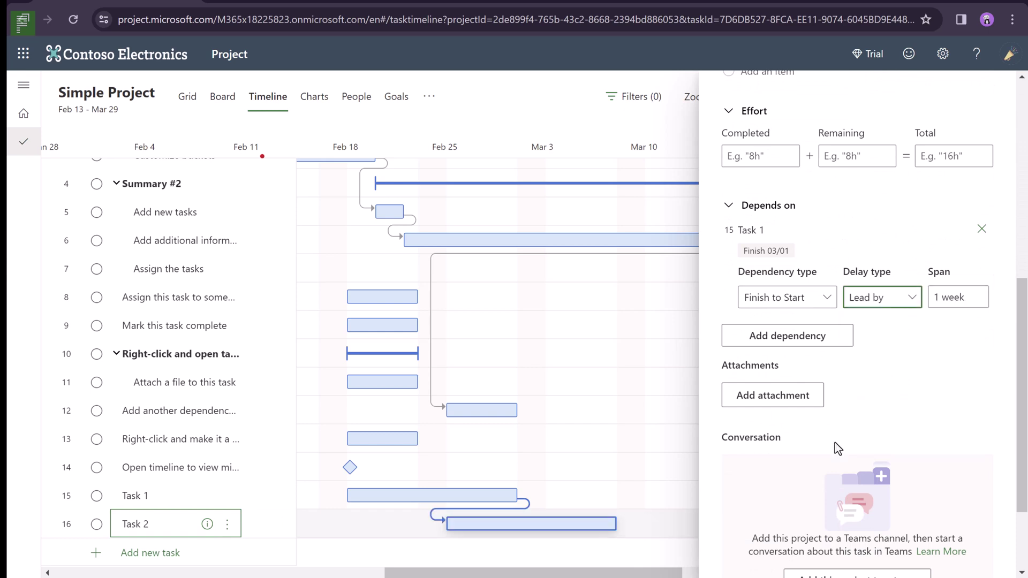
{"action": "mouse_move", "coordinate": [525, 498]}
{"action": "scroll", "coordinate": [1022, 104], "scroll_direction": "up", "scroll_amount": 8}
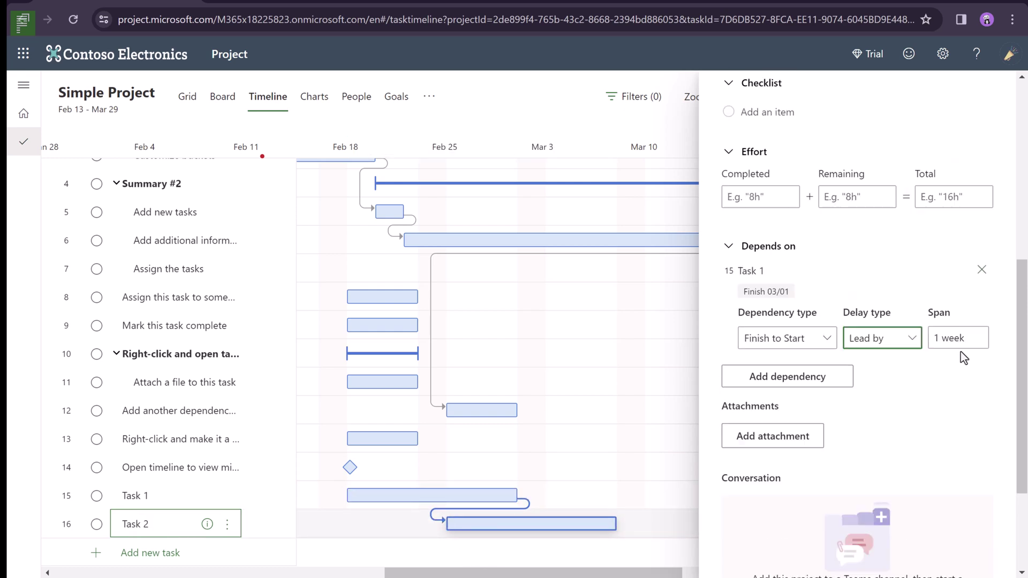
{"action": "left_click", "coordinate": [998, 86]}
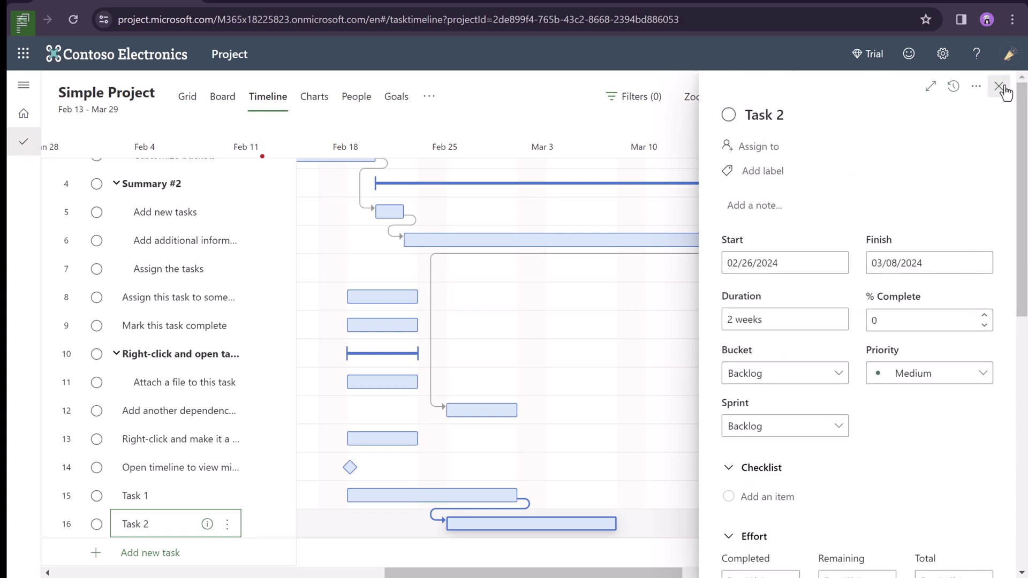